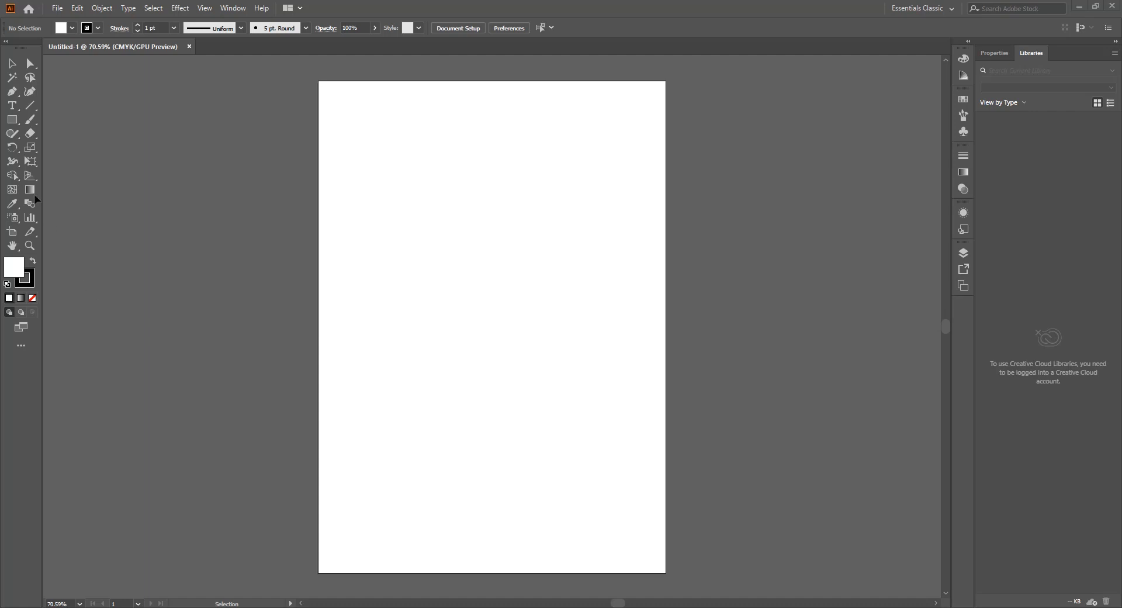
Step: Draw three rectangles: about 3.72 × 2.35 in on the artboard, one across its right edge, and about 2.26 × 1.57 in outside its lower right
left_click(12, 125)
left_click_drag(421, 199, 577, 299)
left_click_drag(633, 179, 781, 302)
left_click_drag(699, 428, 794, 495)
Step: Draw three ellipses left of the artboard, about 4.58 × 3.67 in across its edge, 1.40 × 3.08 in and 1.24 × 1.88 in outside it
left_click(12, 119)
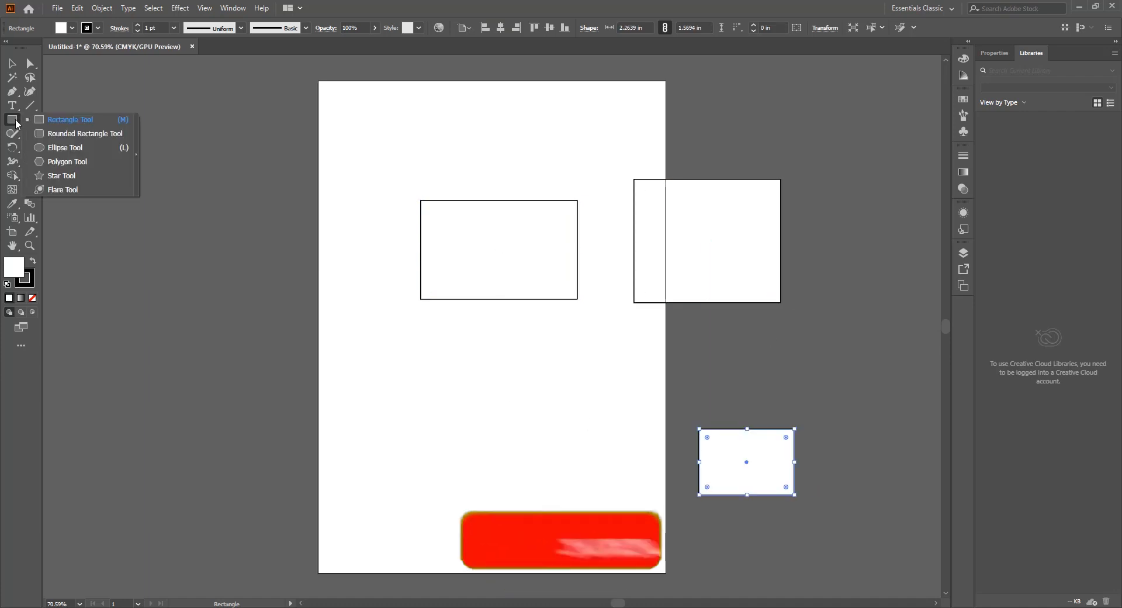
left_click(58, 145)
left_click_drag(387, 353, 194, 507)
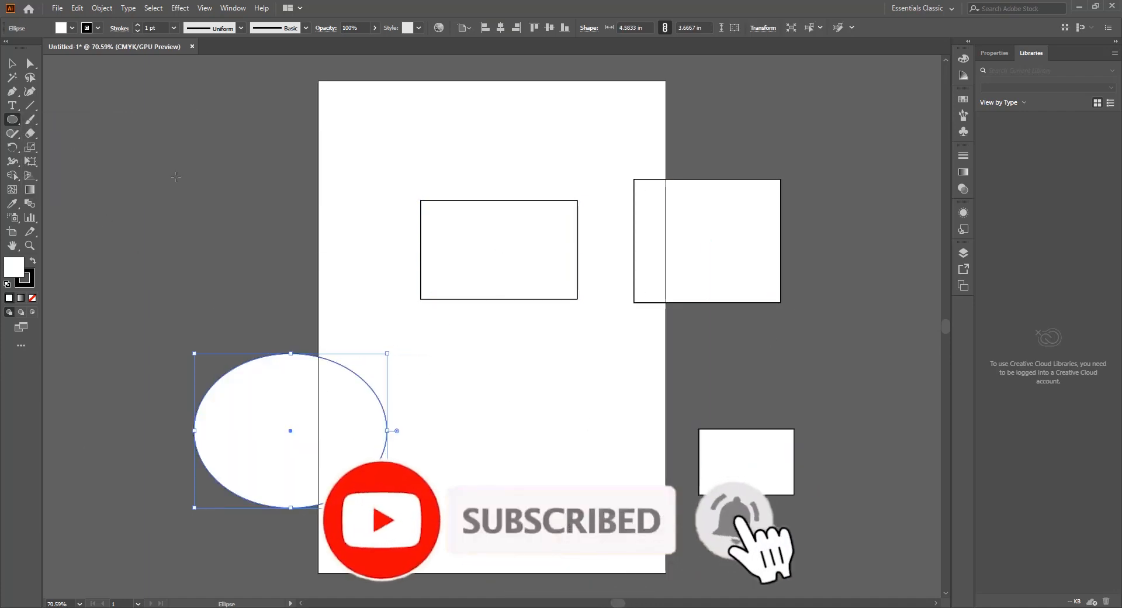
left_click_drag(143, 111, 203, 241)
left_click_drag(276, 188, 224, 266)
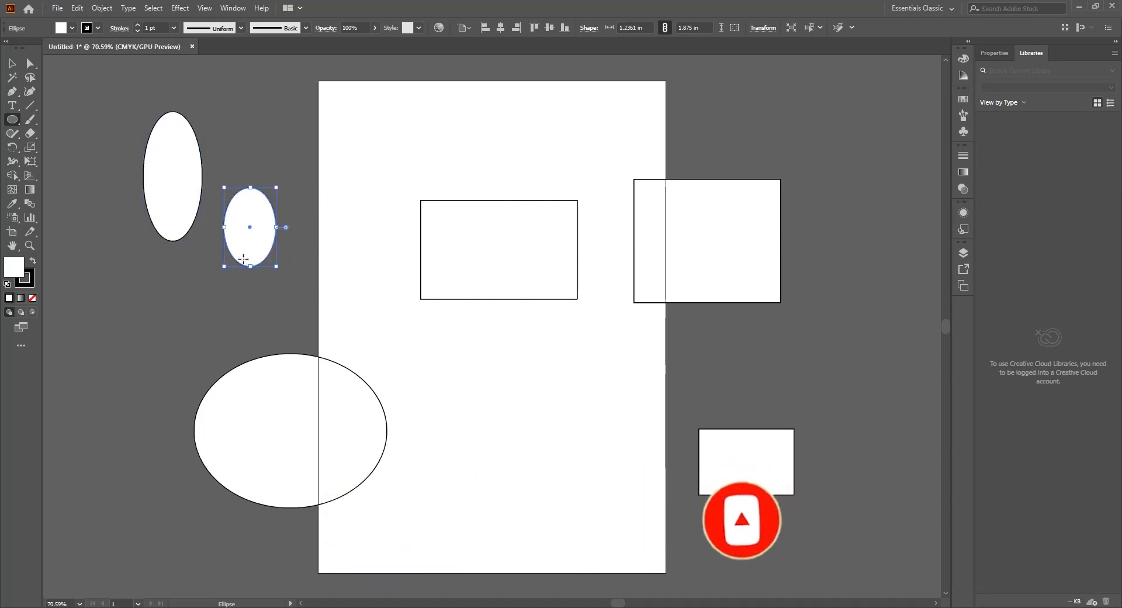
Step: Fill the smallest ellipse with red and draw another red ellipse about 2.56 × 1.74 in between the two rectangles right of the artboard
left_click(966, 104)
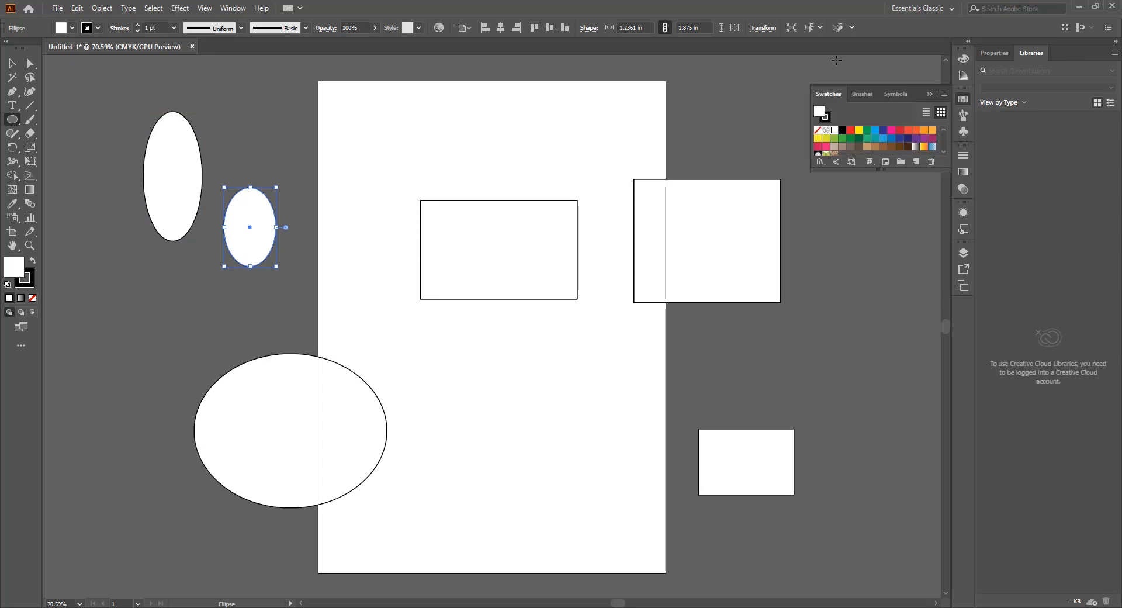
left_click(849, 131)
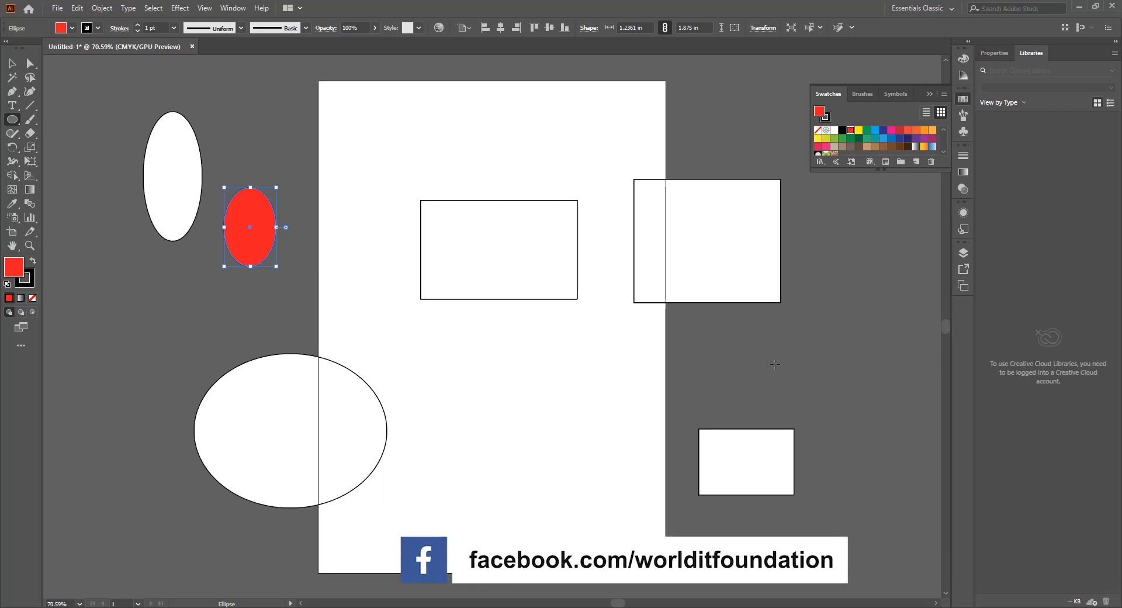
left_click_drag(692, 338, 800, 410)
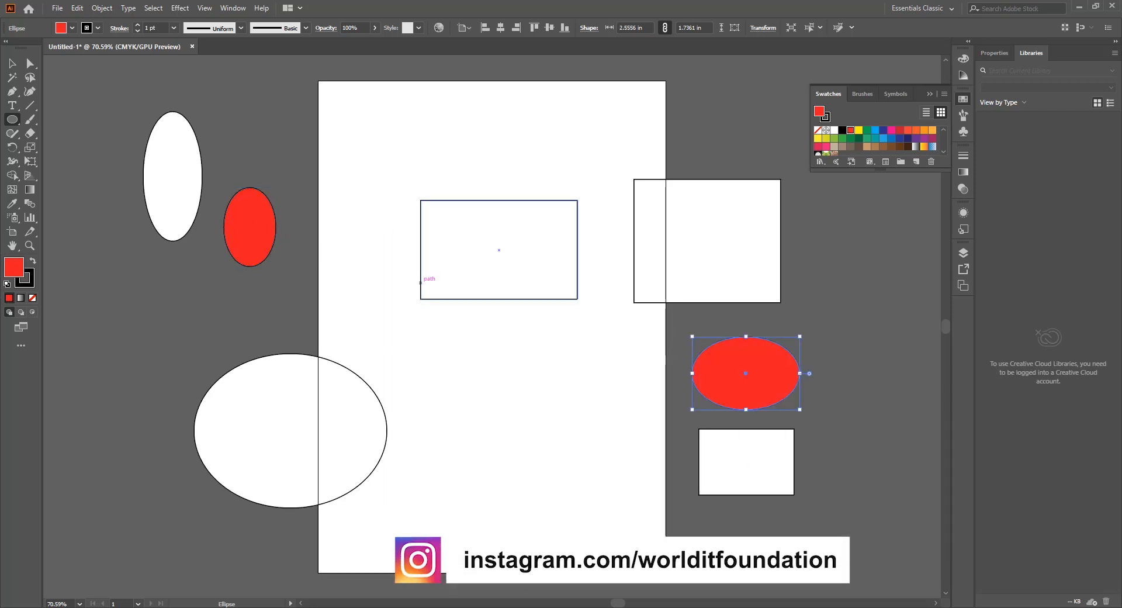
Step: Draw a hexagon about 3.75 × 4.32 in over the artboard's right edge and fill it with yellow
right_click(12, 119)
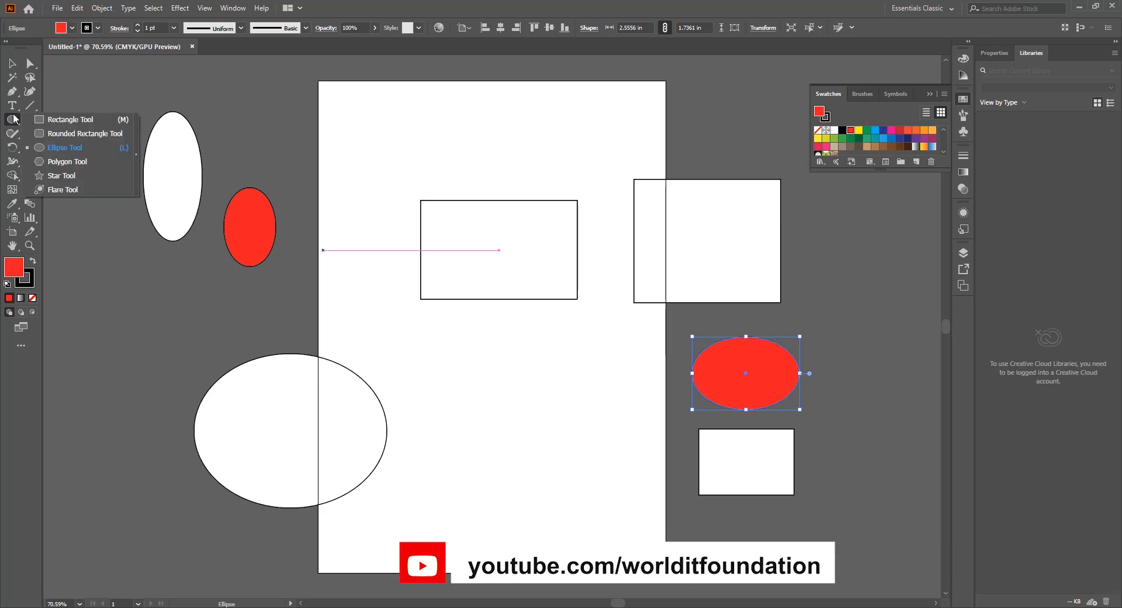
left_click(74, 162)
scroll(508, 274, "down", 1)
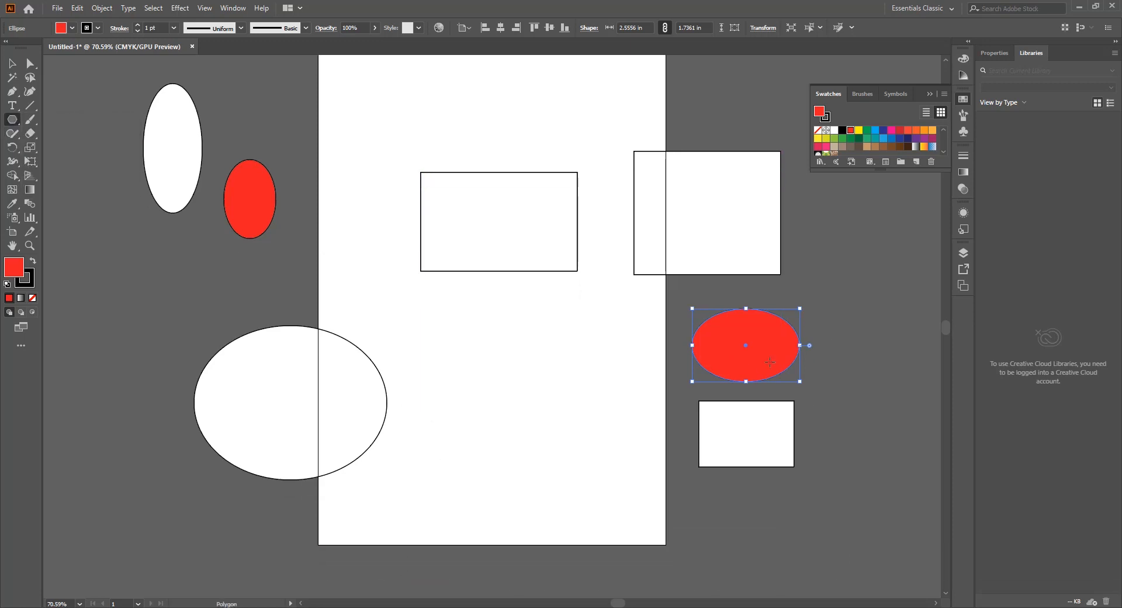
left_click_drag(608, 363, 530, 406)
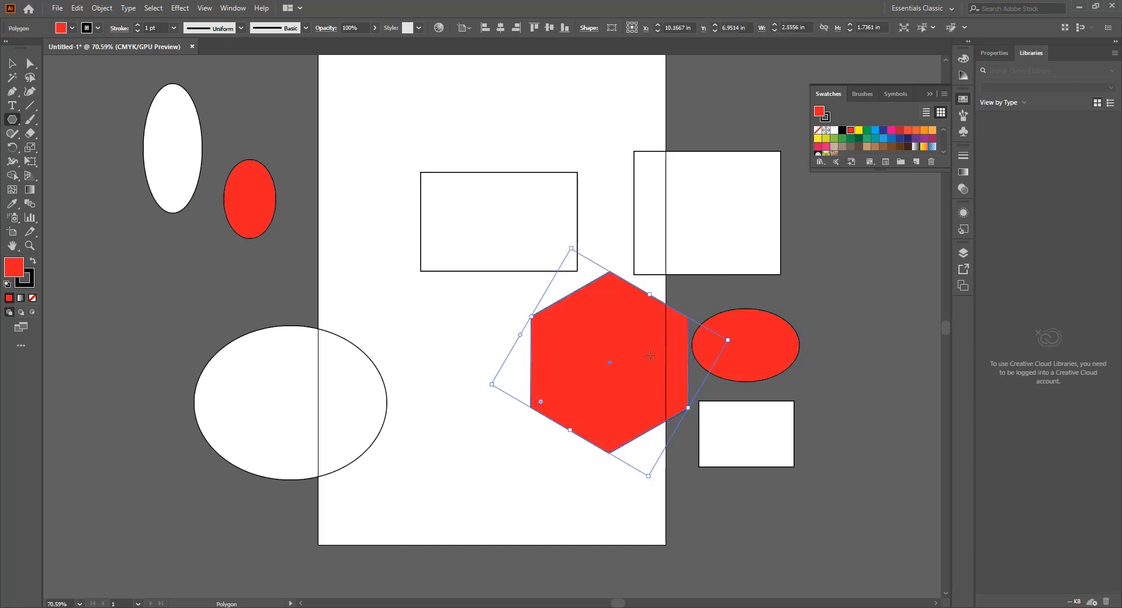
left_click(859, 130)
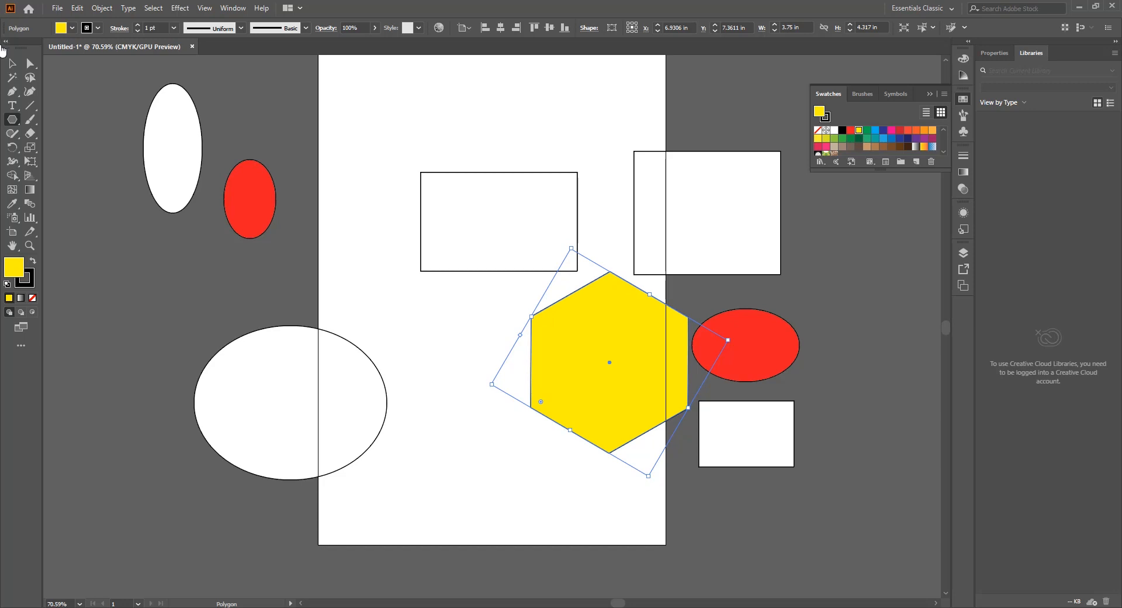
Step: Move the large right-hand rectangle up off the artboard, and move the hexagon fully onto the artboard, adjusting it to about 3.62 × 4.27 in
left_click(13, 75)
left_click(13, 63)
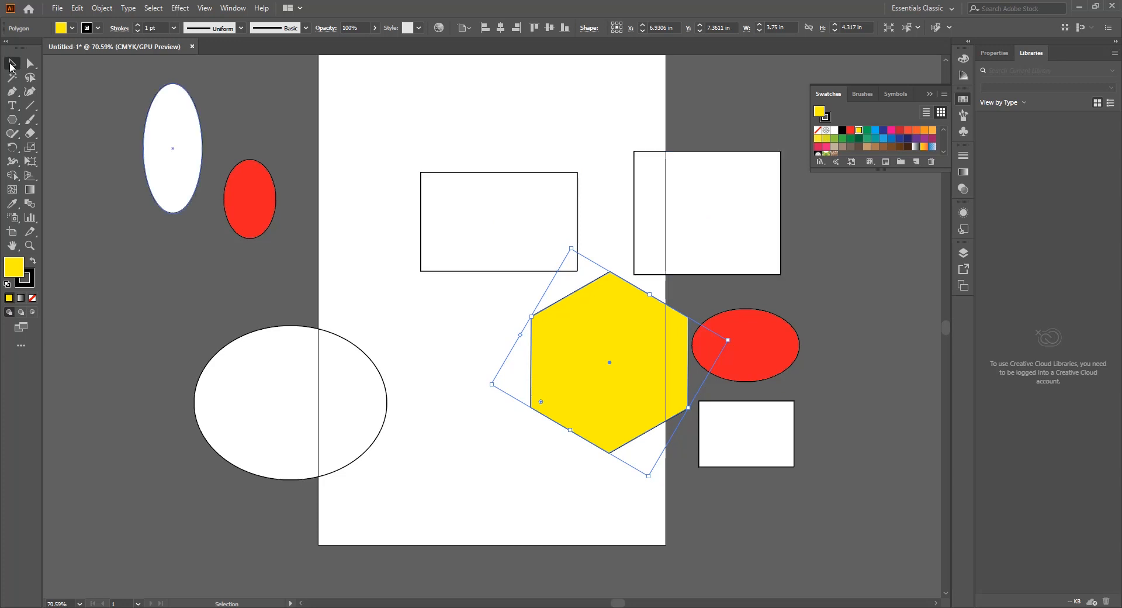
left_click_drag(734, 163, 770, 87)
left_click_drag(601, 415, 554, 476)
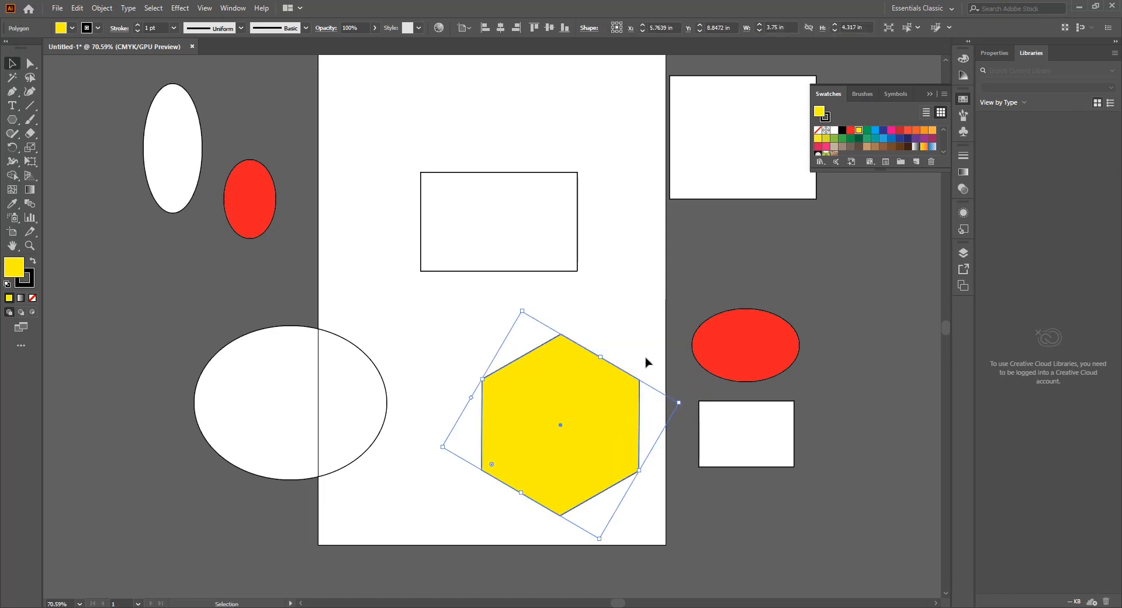
mouse_move(523, 310)
left_mouse_down()
mouse_move(528, 333)
mouse_move(537, 321)
left_mouse_up()
Step: Scale the rectangle on the artboard down to about 2.21 × 1.32 in and move it across the artboard's left edge
left_click(563, 217)
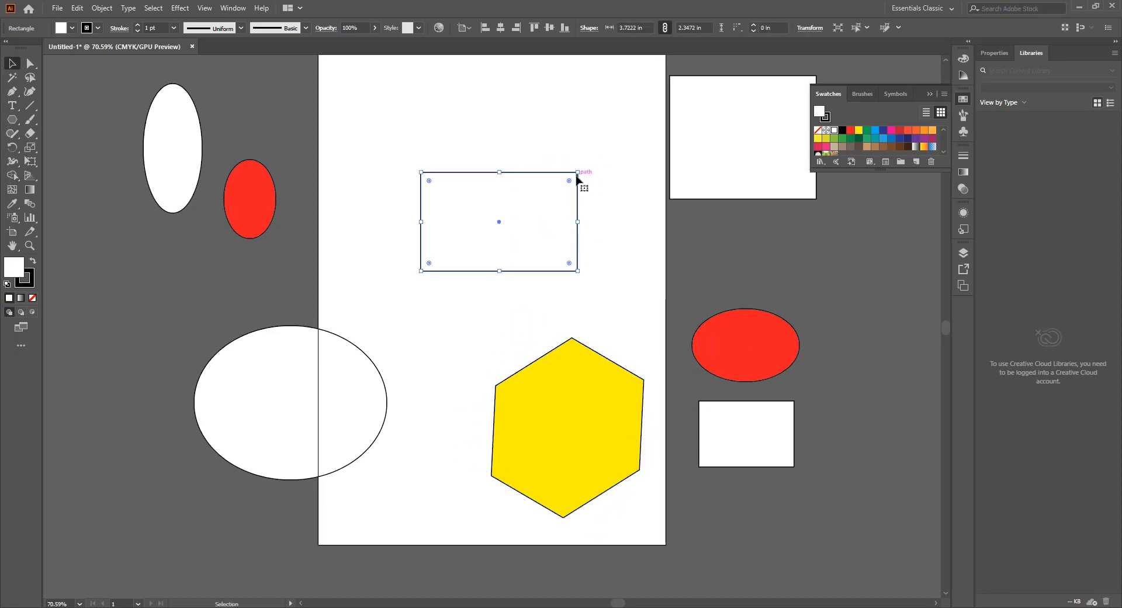
left_click_drag(577, 175, 513, 215)
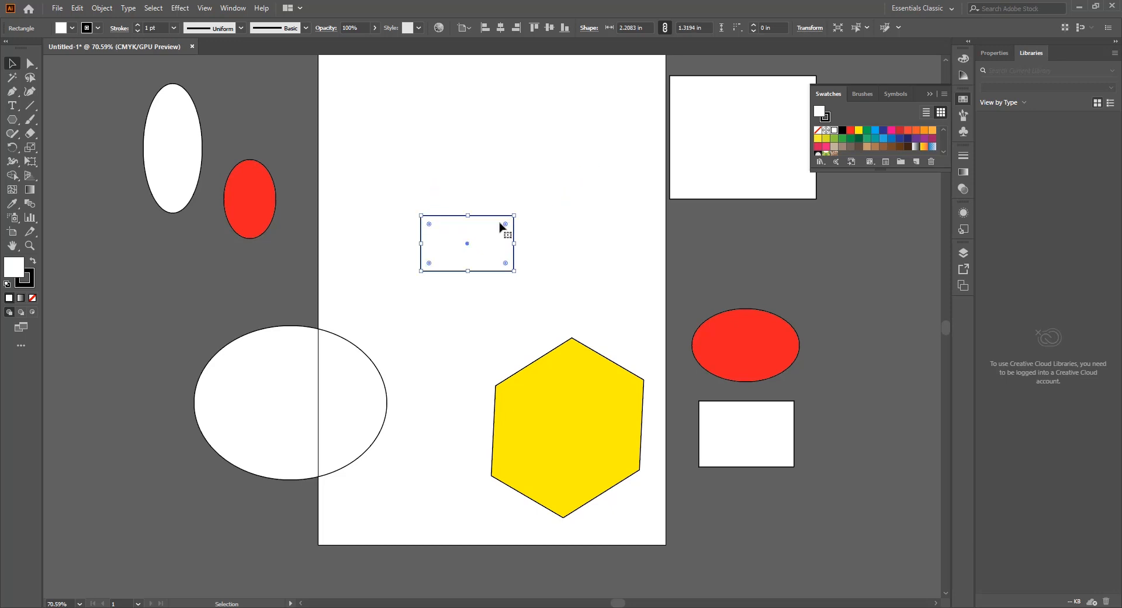
left_click_drag(471, 243, 312, 286)
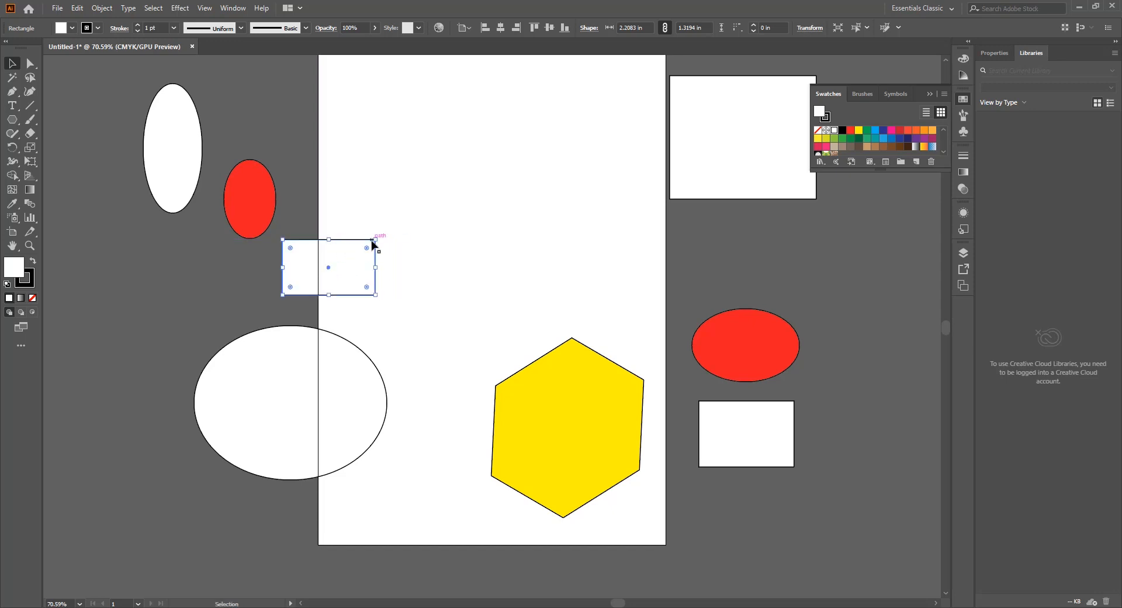
Step: Resize the small rectangle on the left edge to about 2.03 × 0.97 in and undo its trial rotation
mouse_move(376, 241)
left_mouse_down()
mouse_move(411, 218)
mouse_move(368, 254)
mouse_move(379, 256)
mouse_move(378, 237)
left_mouse_up()
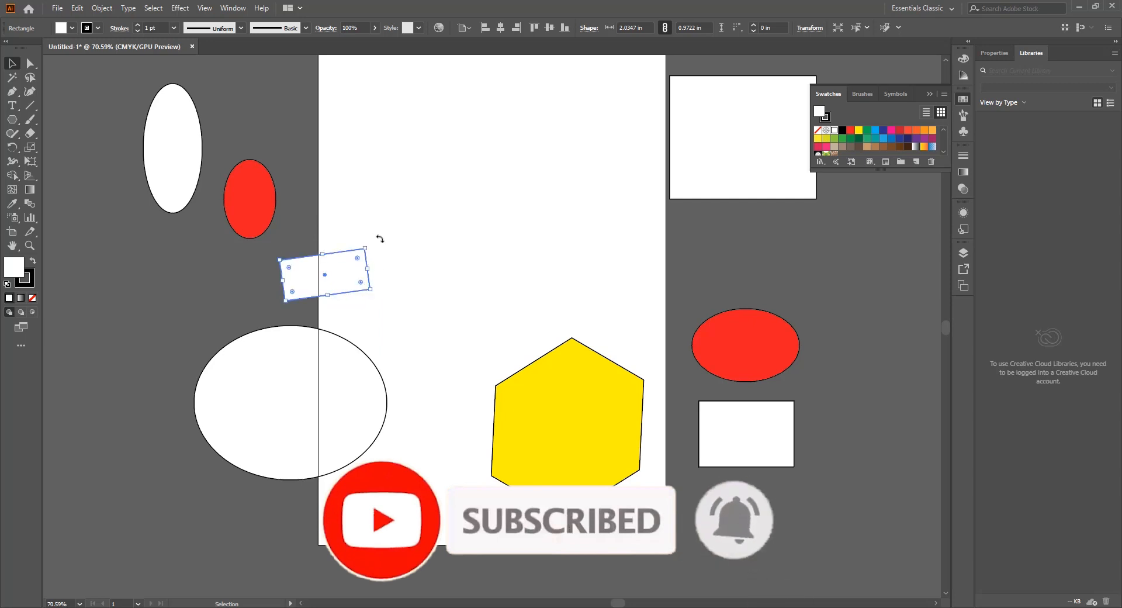
key("ctrl+z")
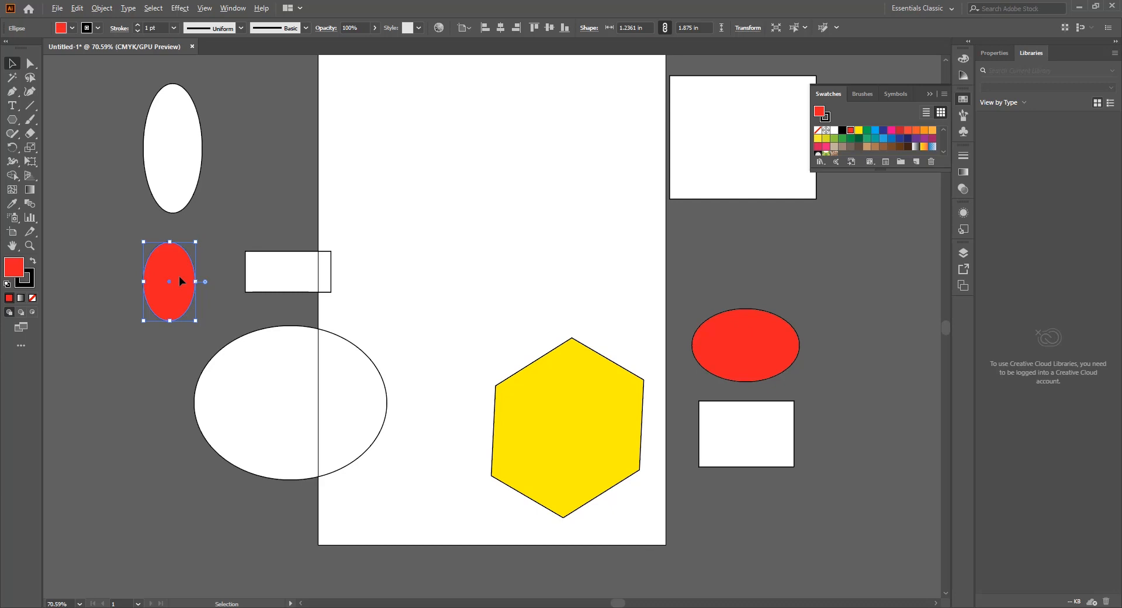
Step: Duplicate the small red ellipse upward, the tall white ellipse to its lower left, and the yellow hexagon to the artboard's upper left
left_click_drag(179, 276, 255, 145)
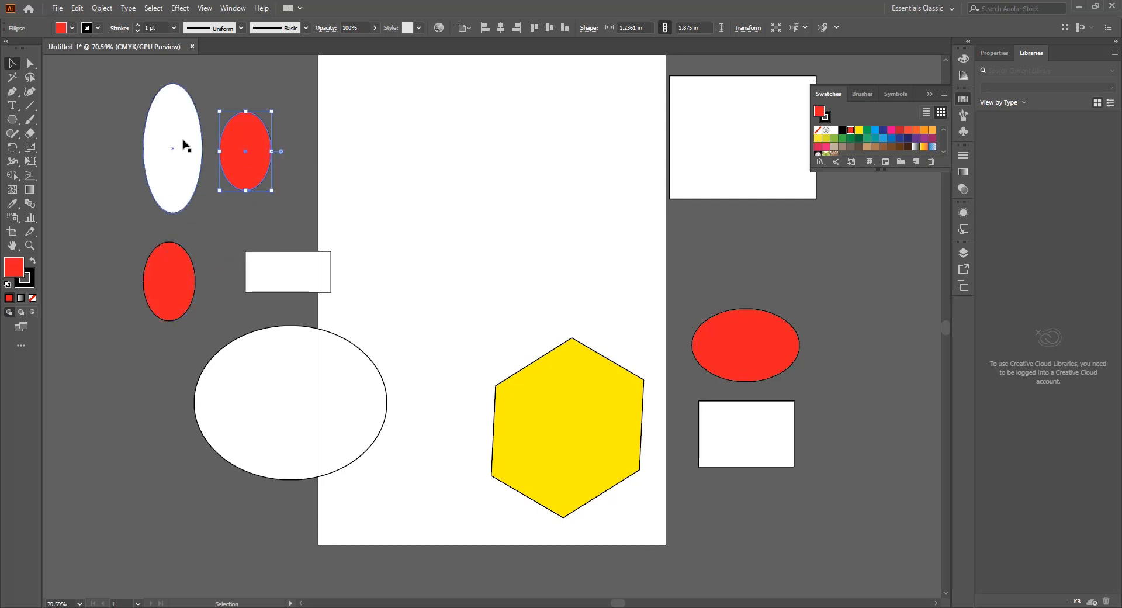
left_click_drag(176, 143, 76, 234)
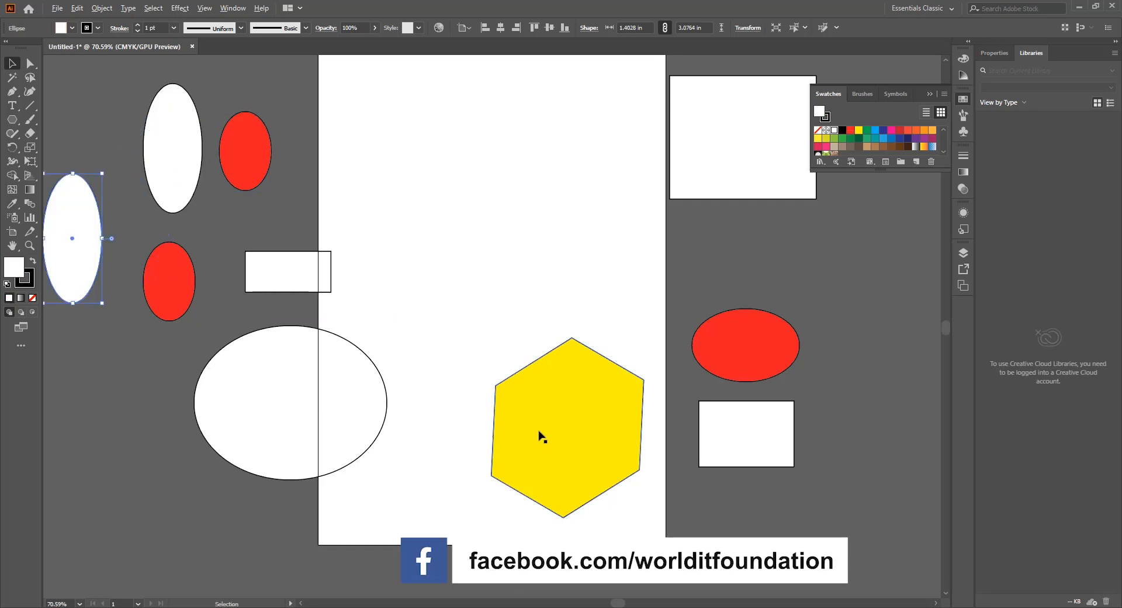
left_click_drag(573, 422, 422, 157)
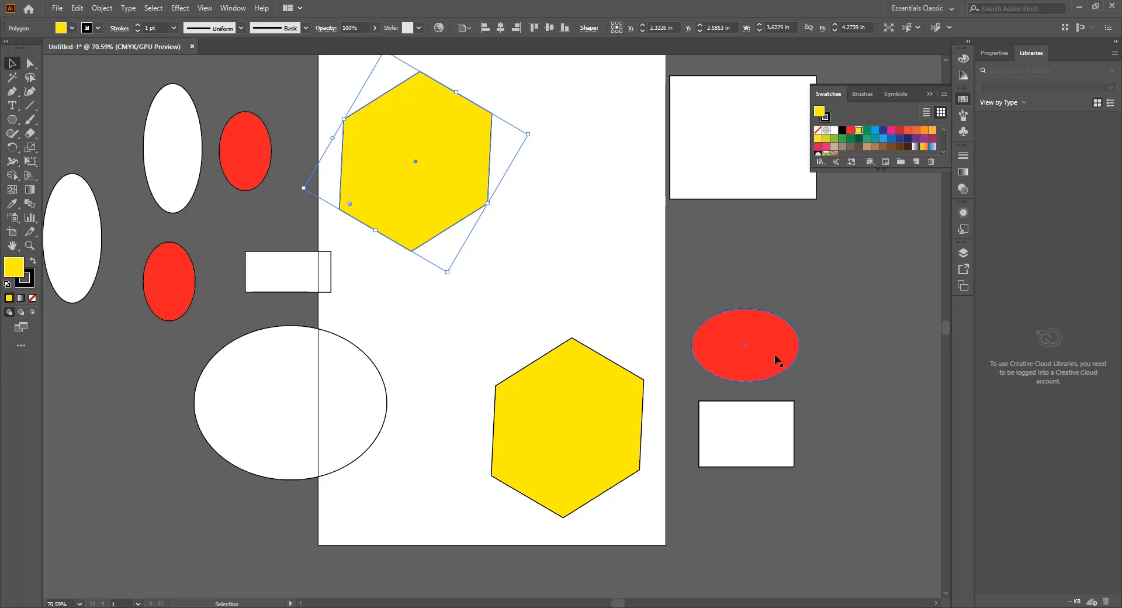
Step: Select the upper hexagon and all shapes on the artboard's left side together with a marquee, and clear the selection
key("a")
scroll(775, 356, "right", 4)
key("v")
scroll(775, 359, "right", 1)
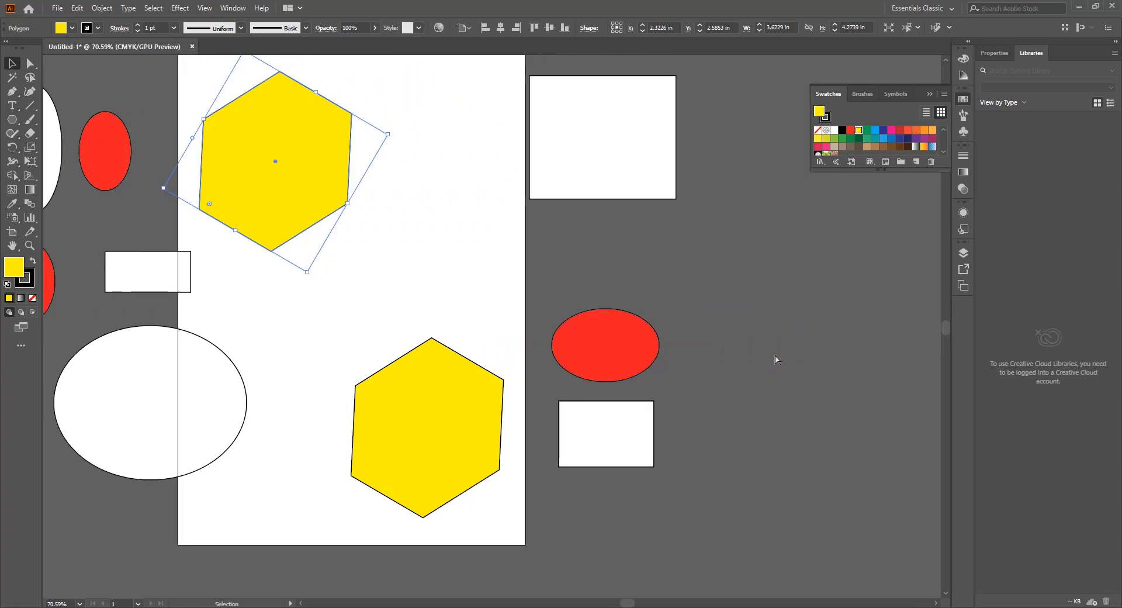
scroll(432, 293, "down", 1)
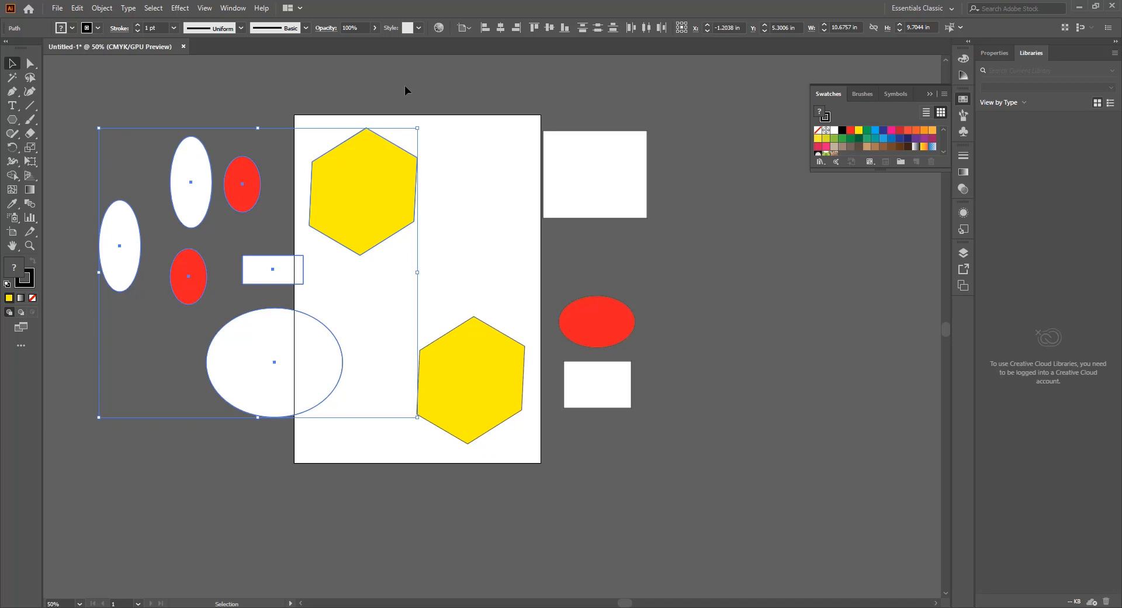
left_click_drag(407, 83, 76, 417)
left_click(493, 184)
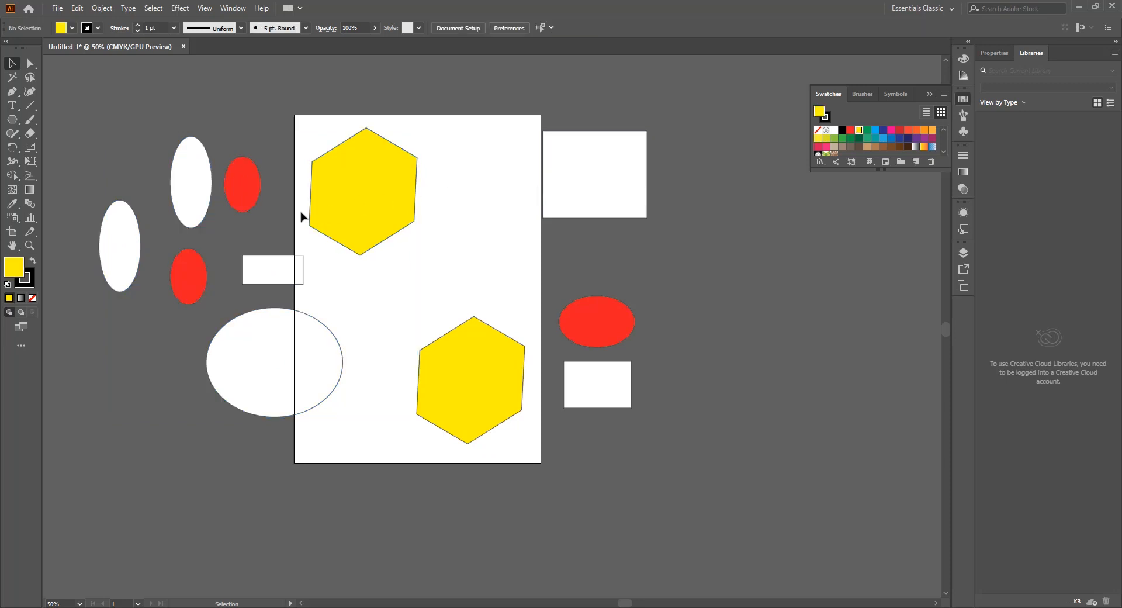
Step: Select both yellow hexagons, the wide red ellipse and the lower-left red ellipse together
left_click(342, 201)
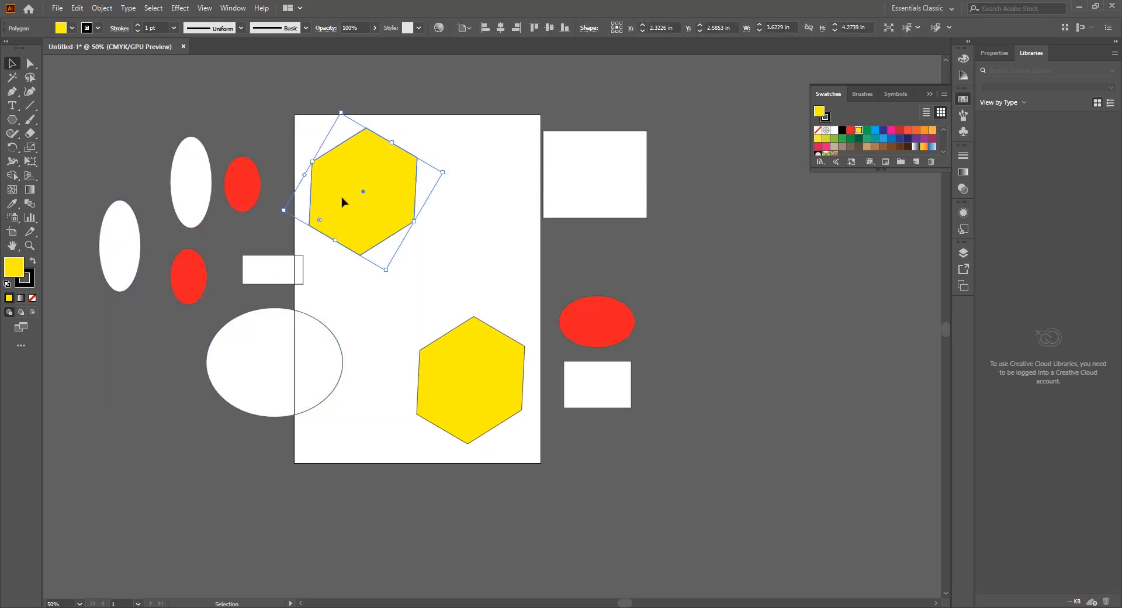
left_click(476, 384, "shift")
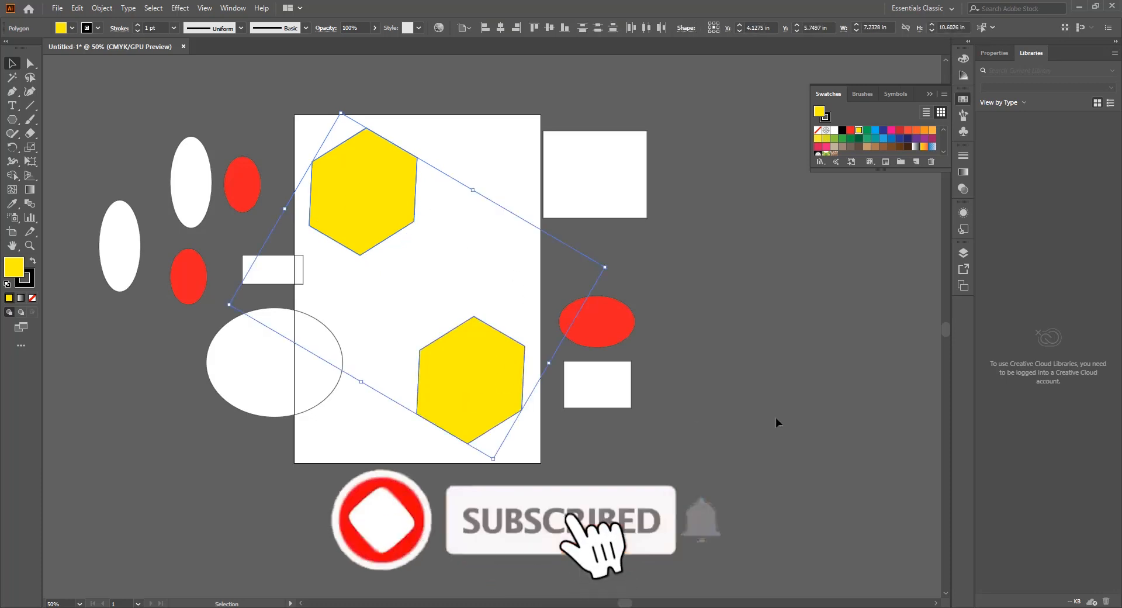
left_click(616, 326, "shift")
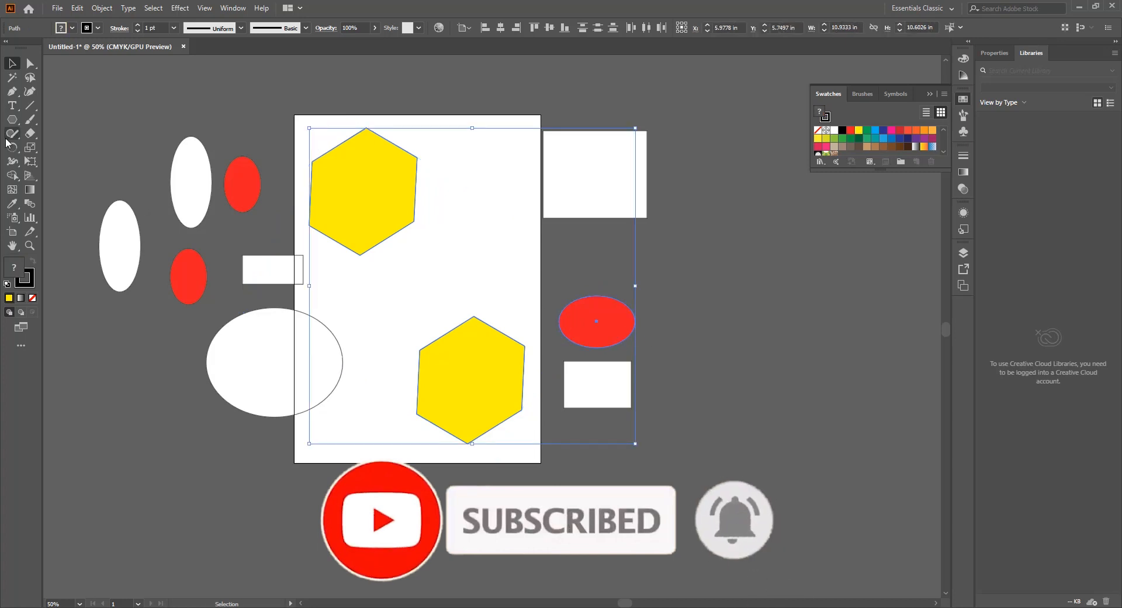
left_click(181, 281, "shift")
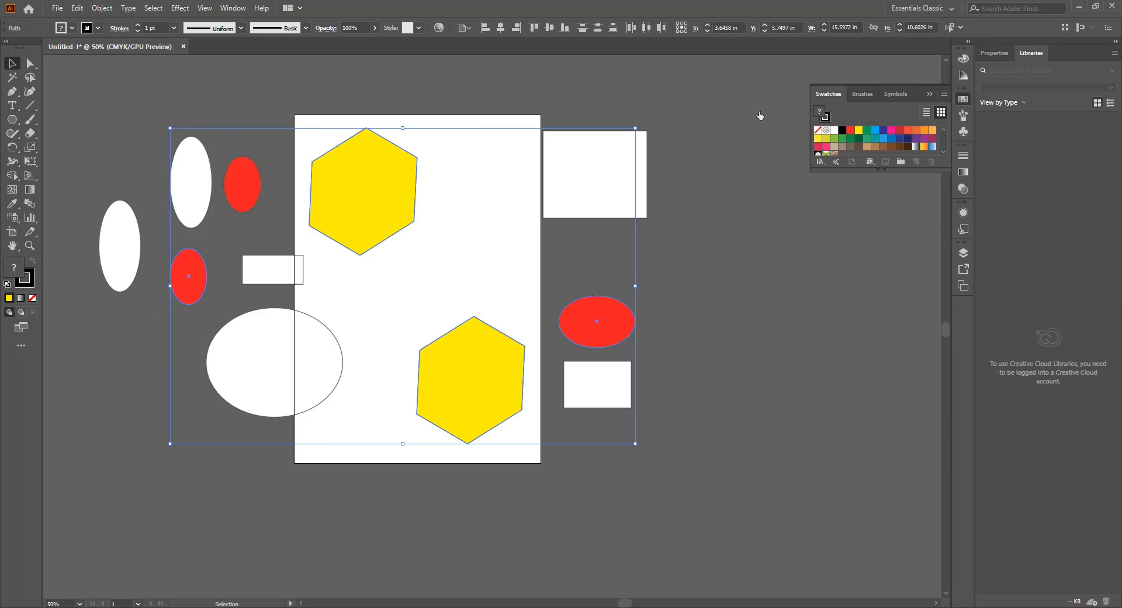
Step: Remove the upper hexagon from the multiple selection and deselect the remaining shapes
scroll(260, 261, "up", 1)
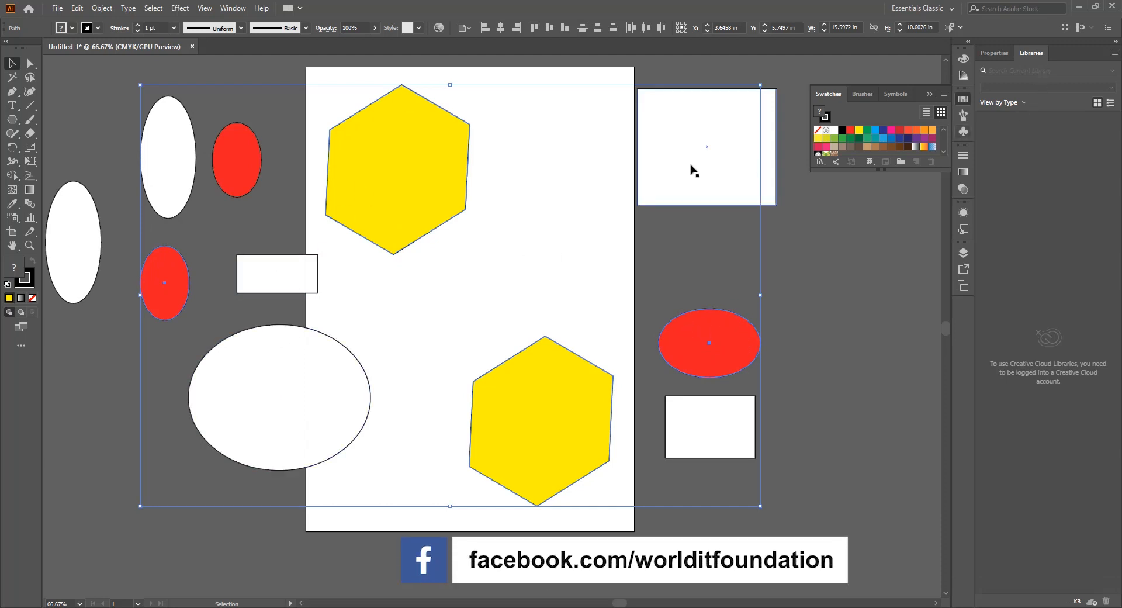
left_click(435, 178, "shift")
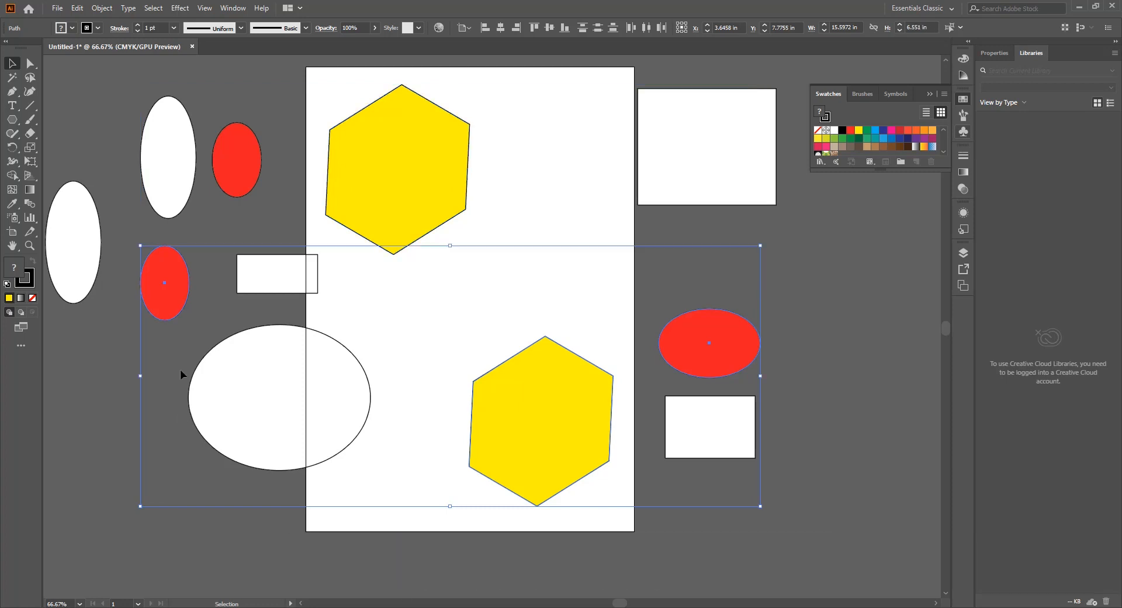
left_click(573, 272)
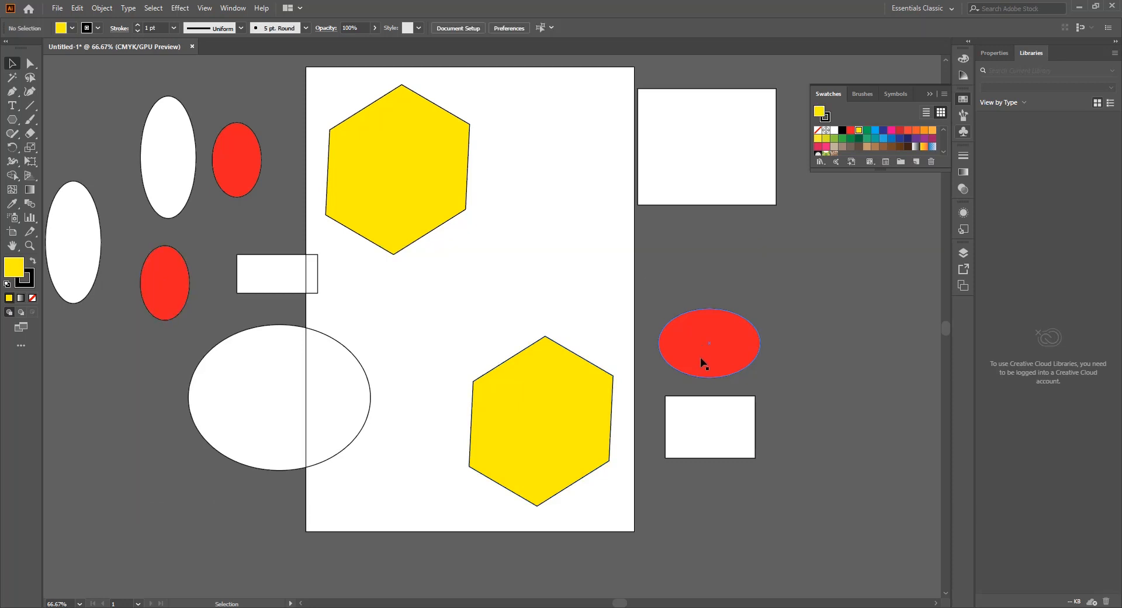
Step: Copy the wide red ellipse about 2.96 in horizontally to its right and repeat the duplication at equal spacing to form a row
scroll(700, 357, "right", 3)
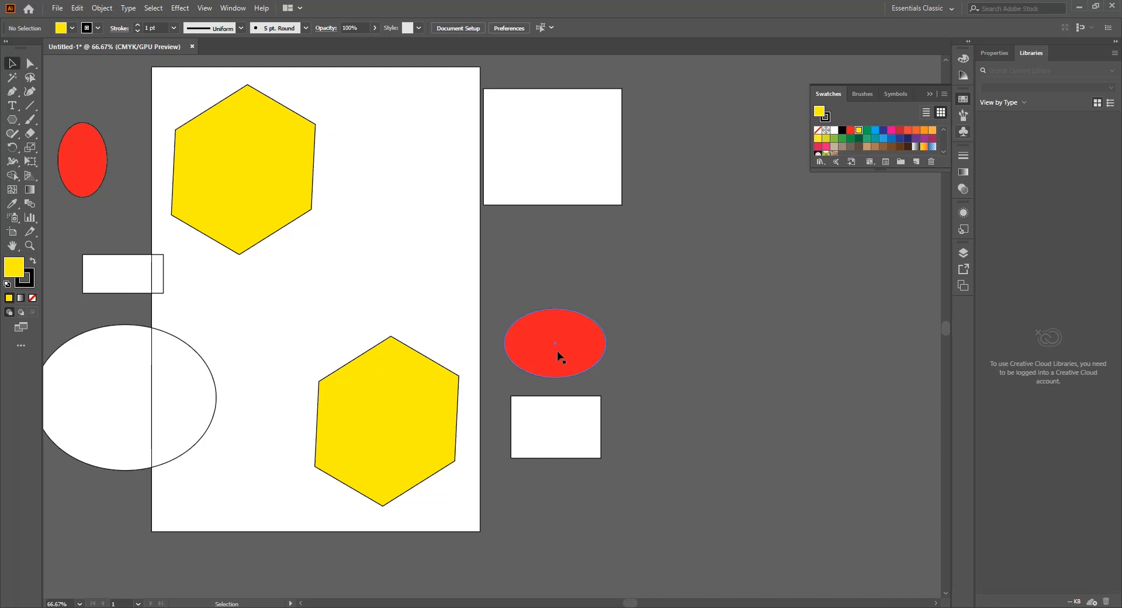
left_click_drag(556, 351, 676, 354)
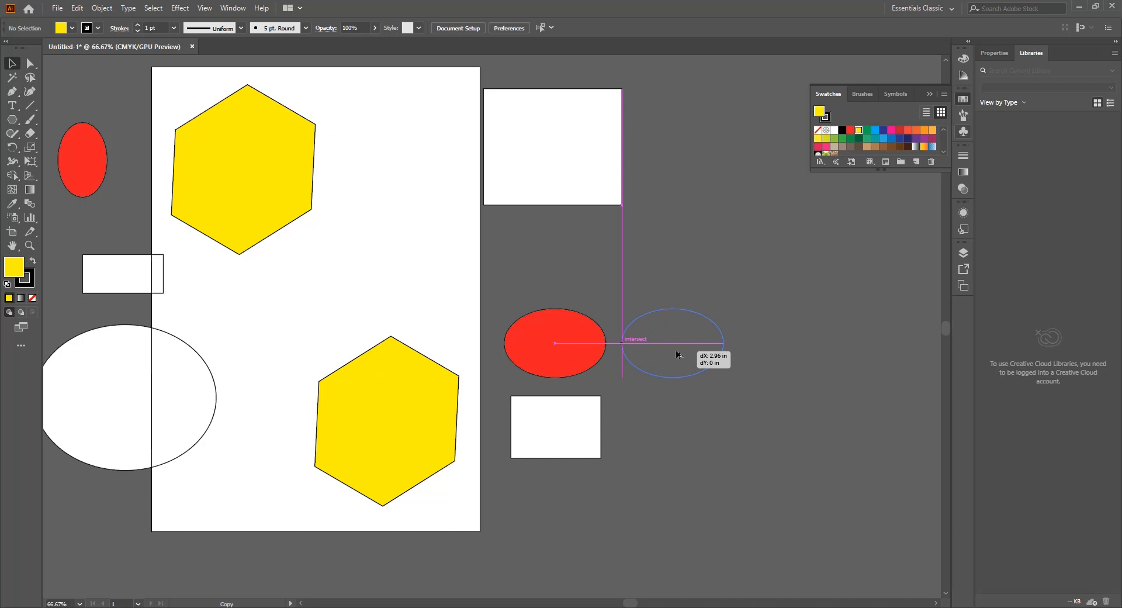
left_click_drag(677, 354, 678, 354)
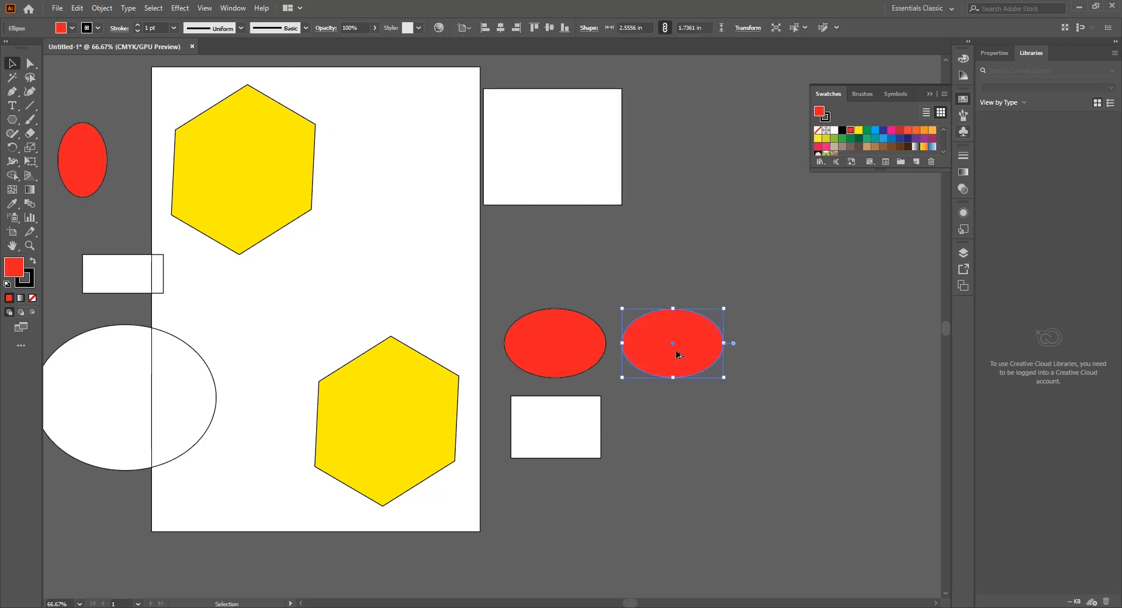
key("ctrl")
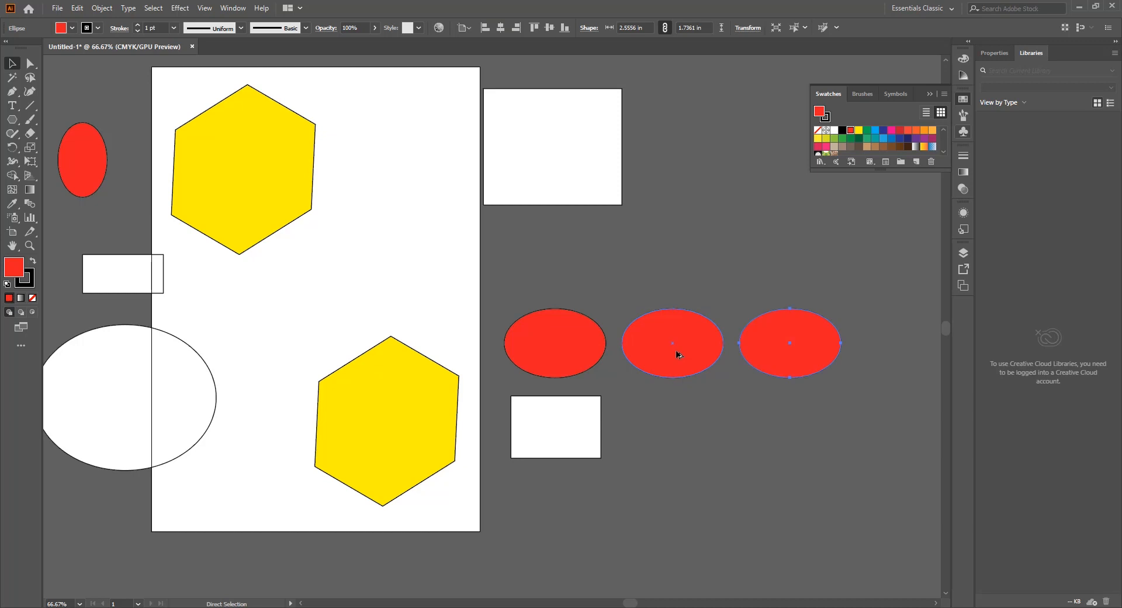
key("ctrl+d")
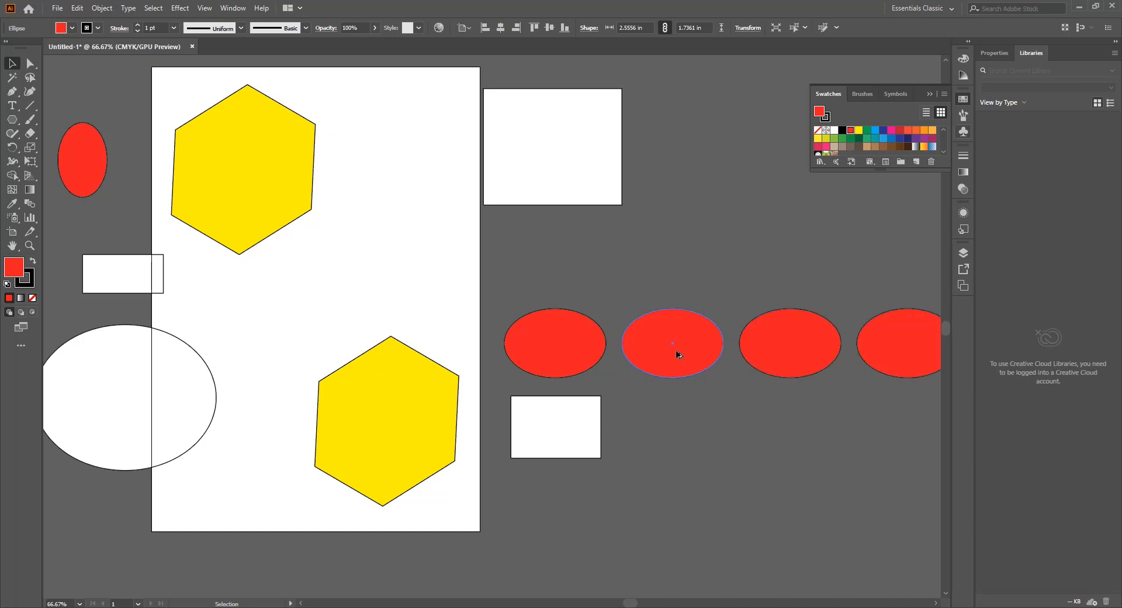
Step: Copy the small white rectangle below the first red ellipse to its right and repeat the duplication to form a row of seven
left_click(748, 332)
scroll(748, 332, "right", 4)
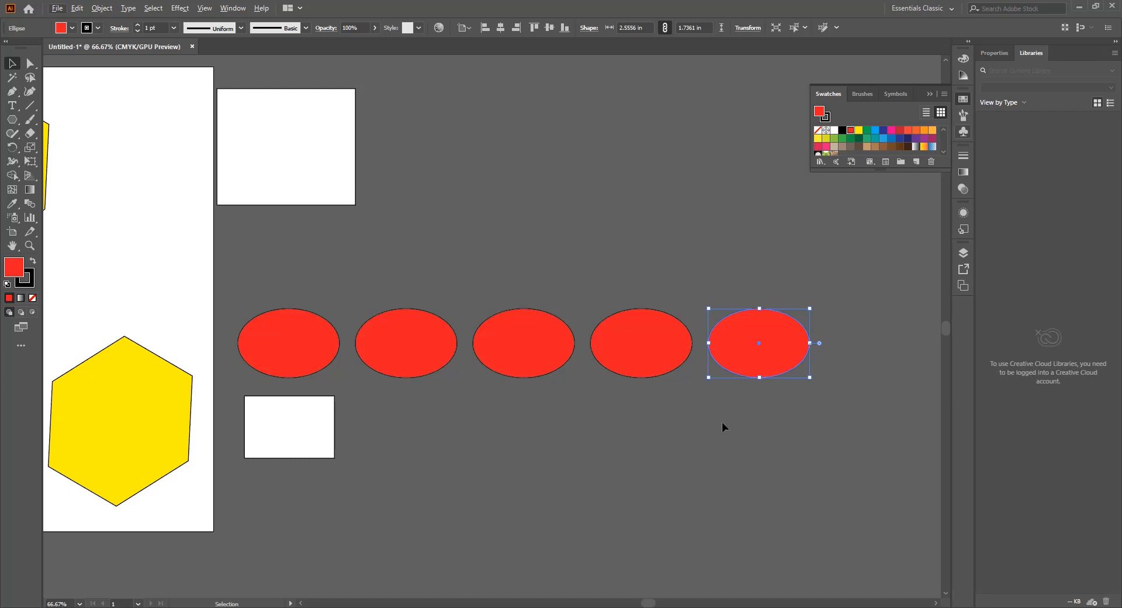
scroll(721, 422, "down", 1)
left_click(746, 447)
scroll(520, 413, "down", 2)
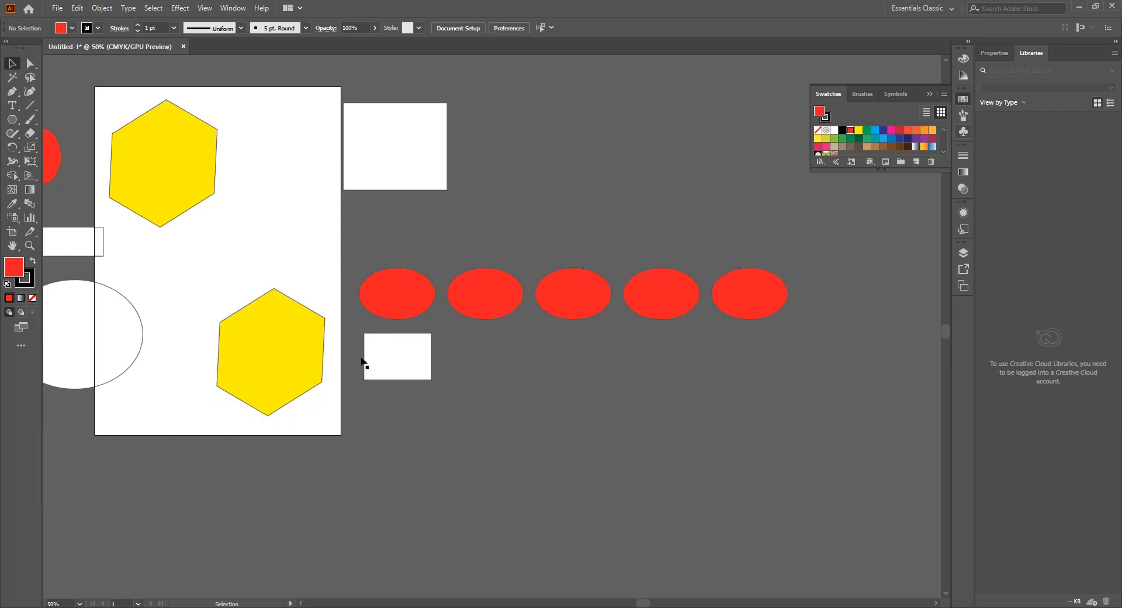
left_click_drag(398, 368, 485, 369)
key("ctrl+d")
key("ctrl+d")
key("ctrl+d")
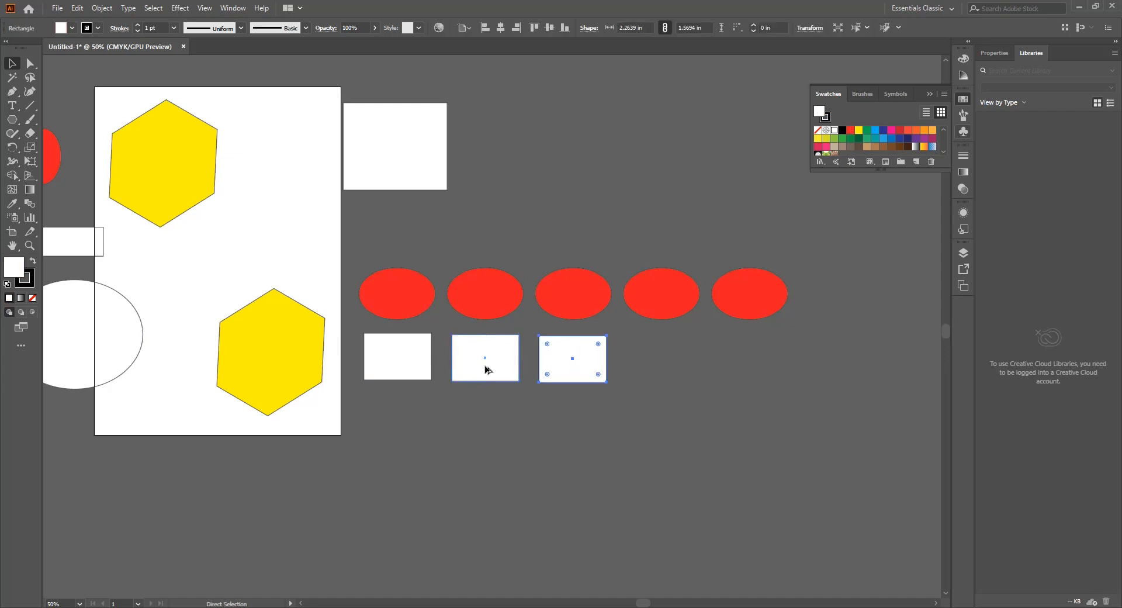
key("ctrl+d")
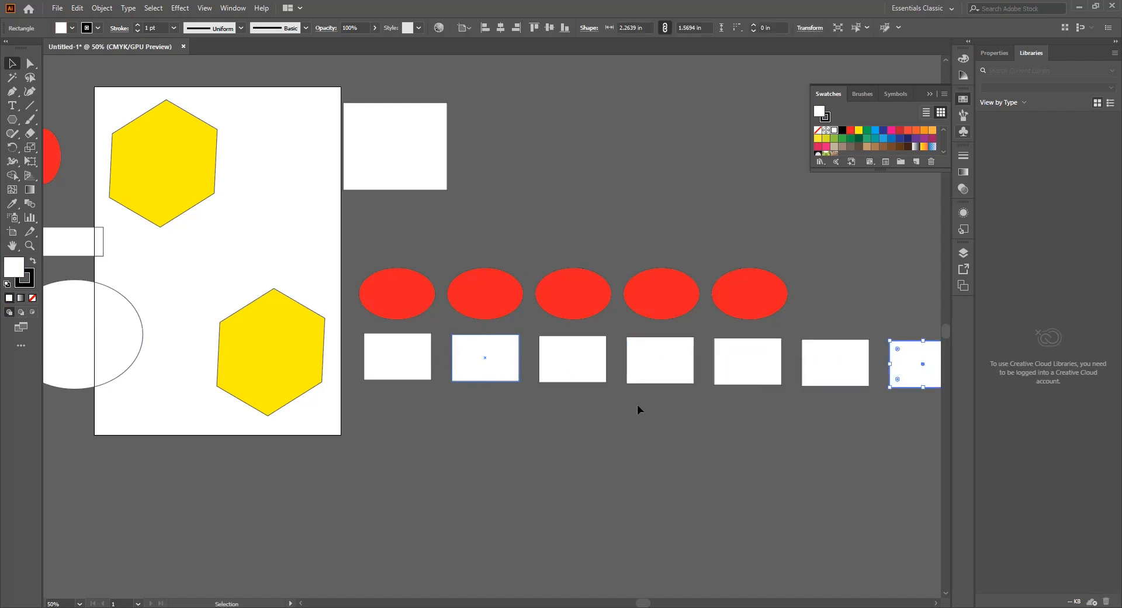
Step: Select the row of seven white rectangles, copy it directly below and repeat the duplication to form five rows, and clear the selection
scroll(645, 408, "down", 1)
left_click_drag(877, 424, 472, 408)
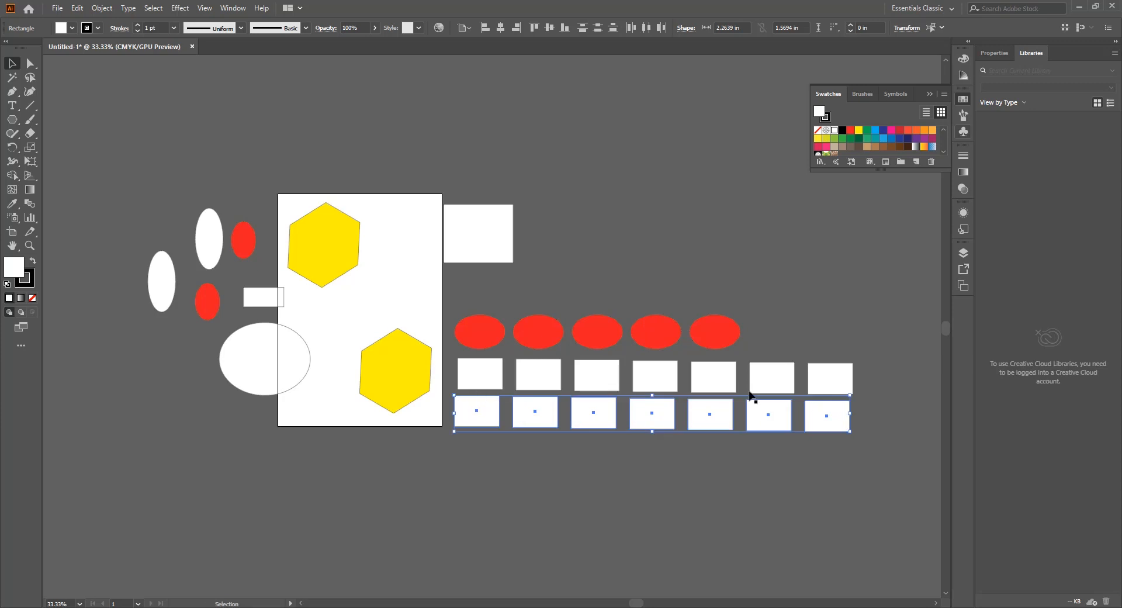
key("ctrl+d")
key("ctrl+d")
key("ctrl+d")
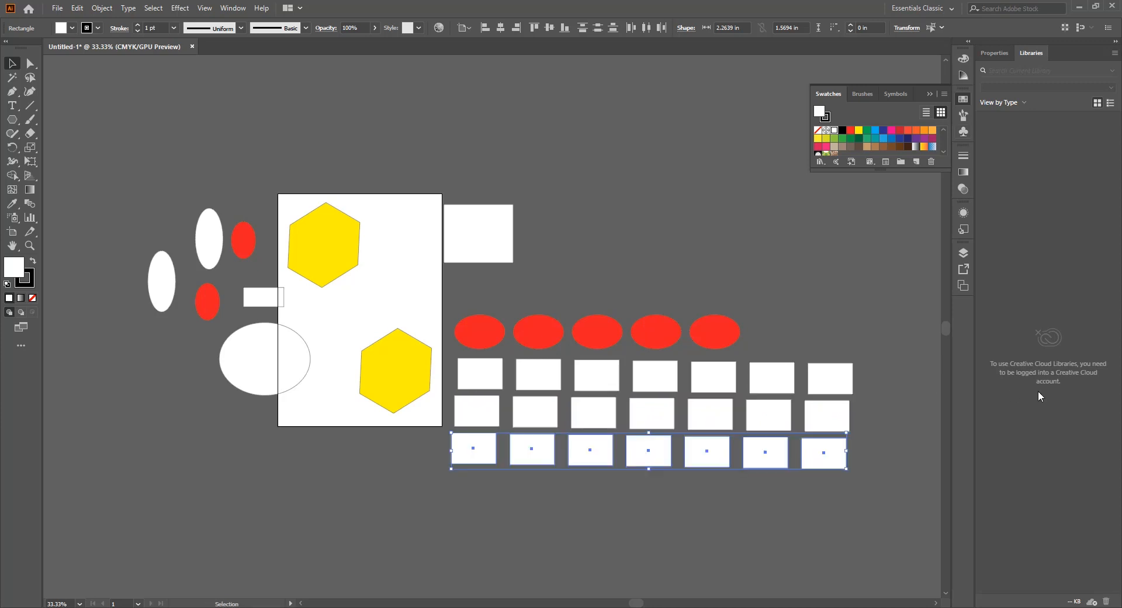
scroll(626, 293, "down", 3)
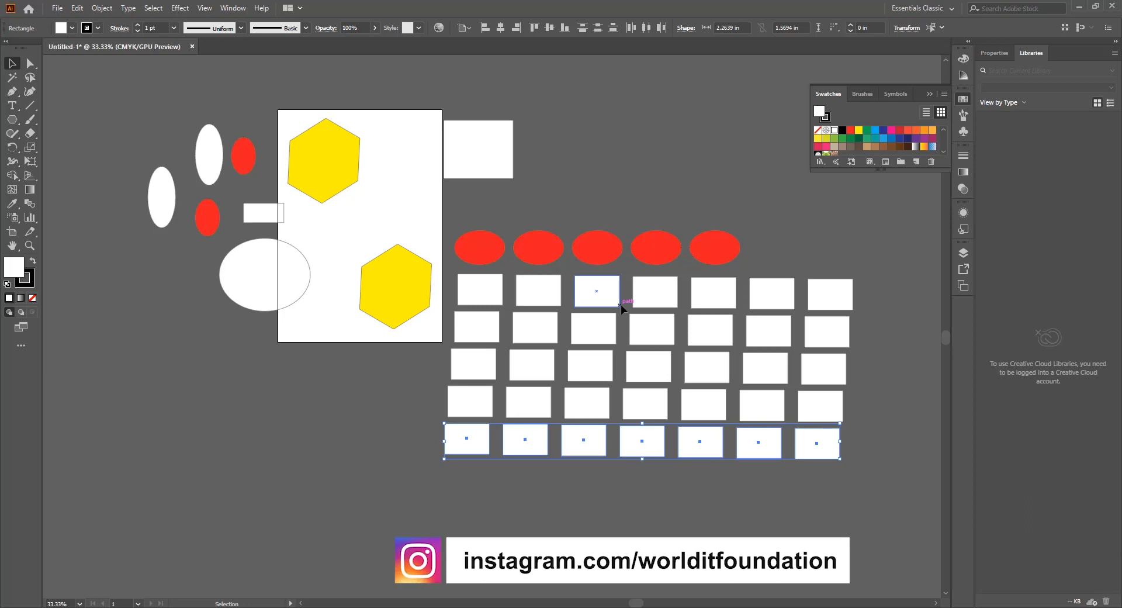
scroll(815, 308, "up", 1)
scroll(815, 308, "up", 2)
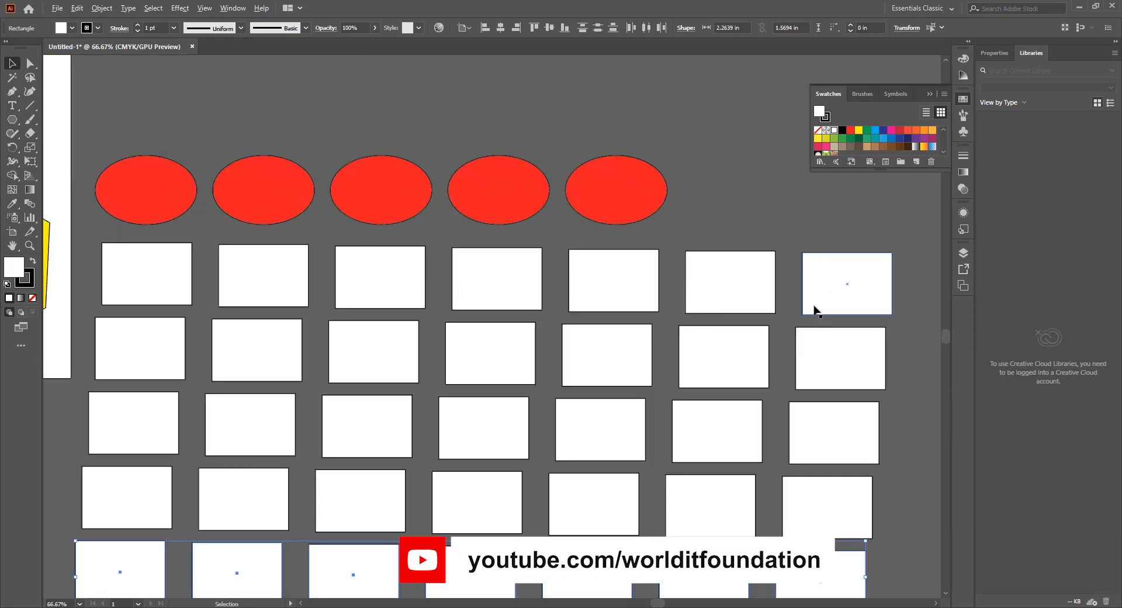
scroll(815, 309, "down", 1)
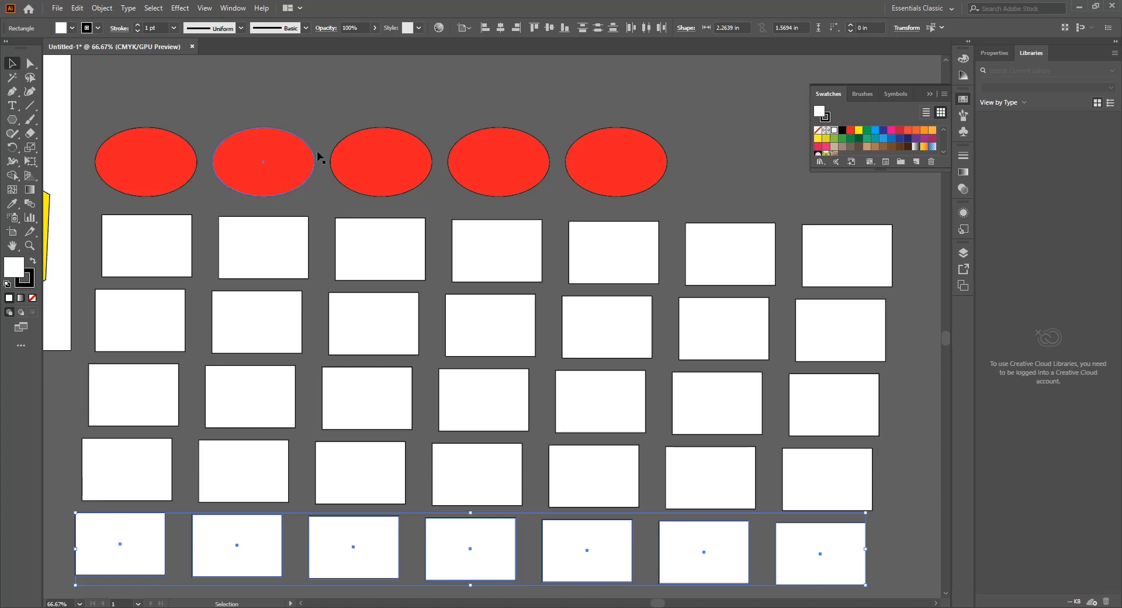
left_click(388, 88)
Step: Move the second white rectangle in the top row of the grid slightly to the right
scroll(244, 234, "up", 3)
scroll(334, 291, "up", 1)
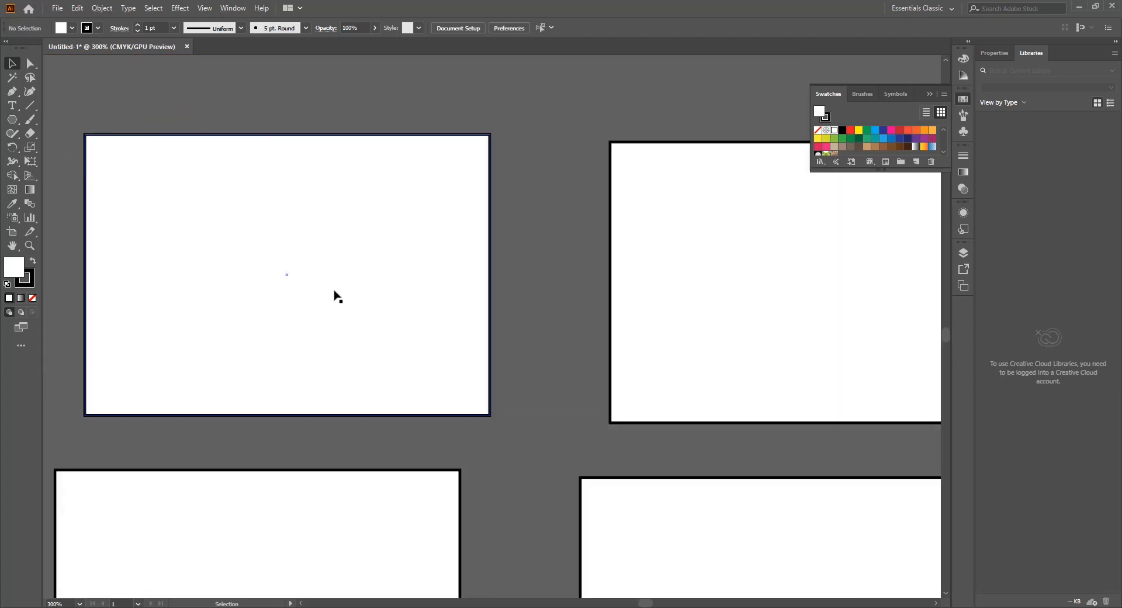
left_click_drag(335, 292, 386, 288)
scroll(387, 288, "down", 1)
scroll(390, 293, "down", 5)
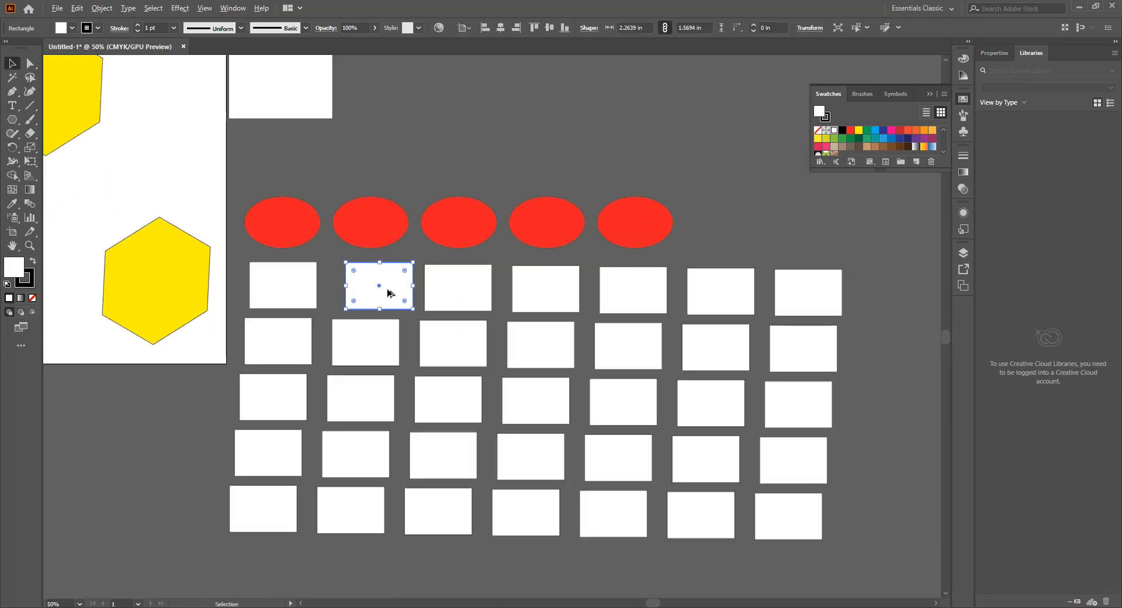
Step: Move the upper yellow hexagon horizontally toward the artboard's right edge and deselect it
scroll(163, 176, "up", 3)
left_click_drag(150, 279, 338, 279)
left_click(804, 333)
Step: Move the large white rectangle beside the artboard slightly down and resize it to about 2.98 by 2.81 in
scroll(611, 302, "up", 1)
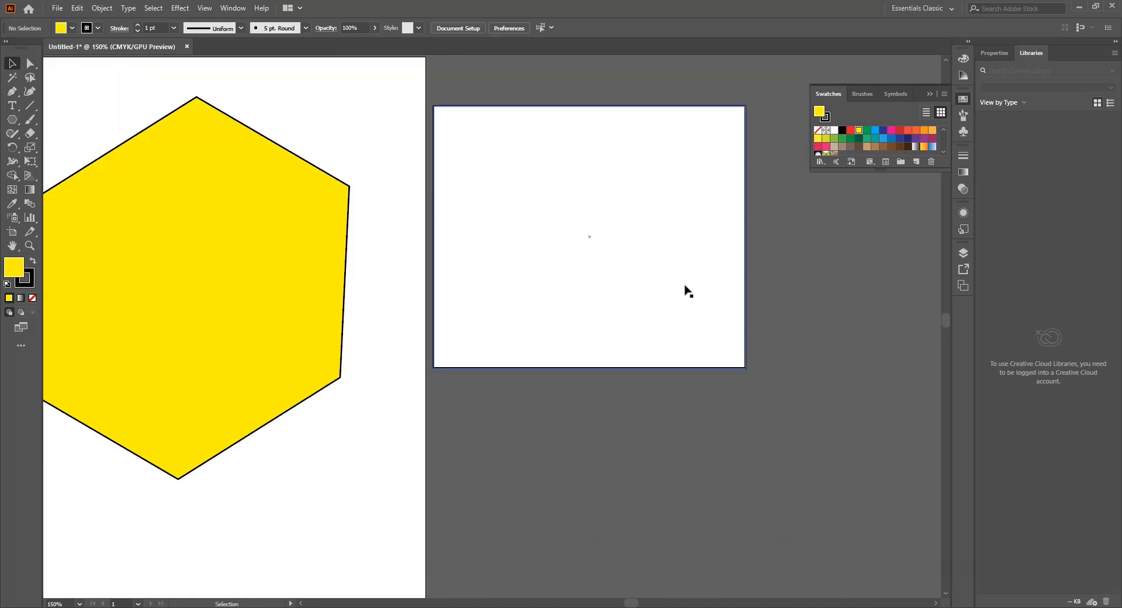
left_click_drag(687, 290, 687, 331)
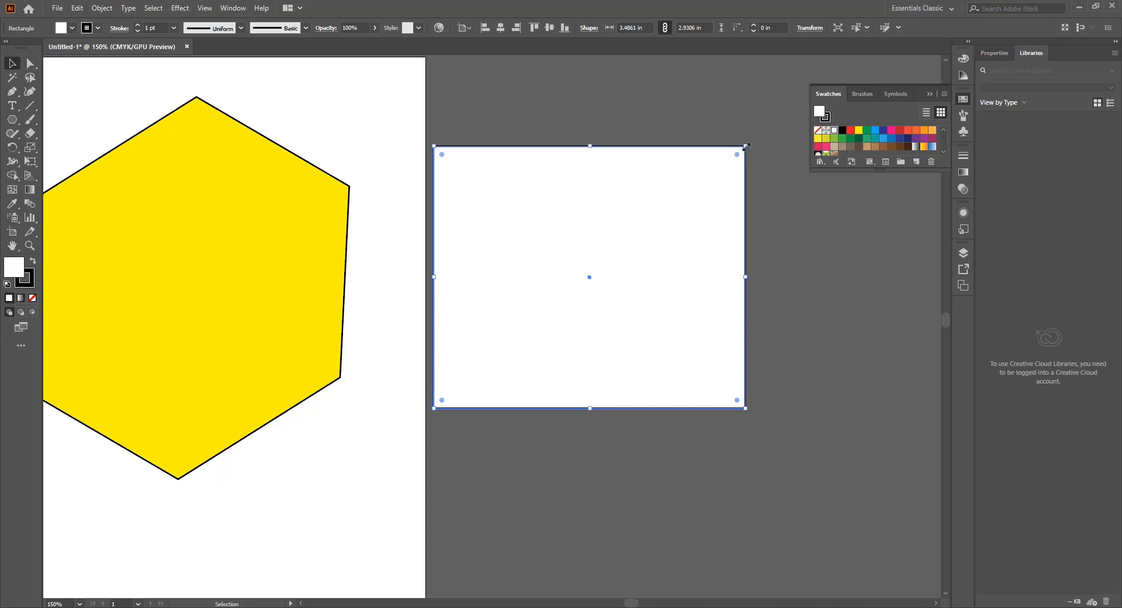
left_click_drag(745, 145, 700, 157)
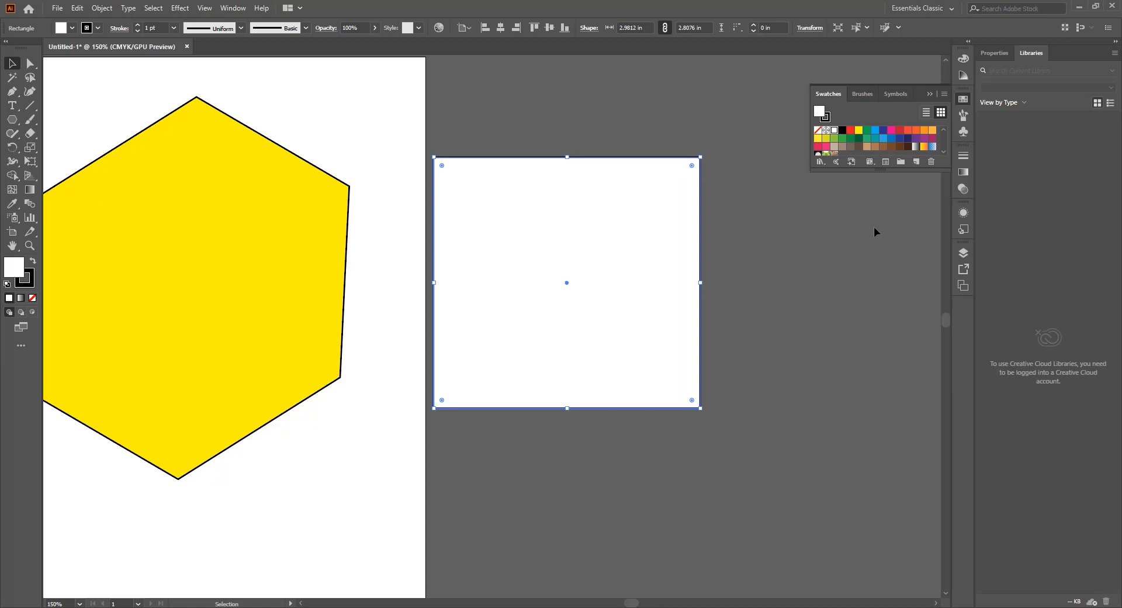
Step: Reshape the large white rectangle into an irregular quadrilateral by moving its upper-right, lower-right and lower-left anchor points outward with Direct Selection
left_click(29, 64)
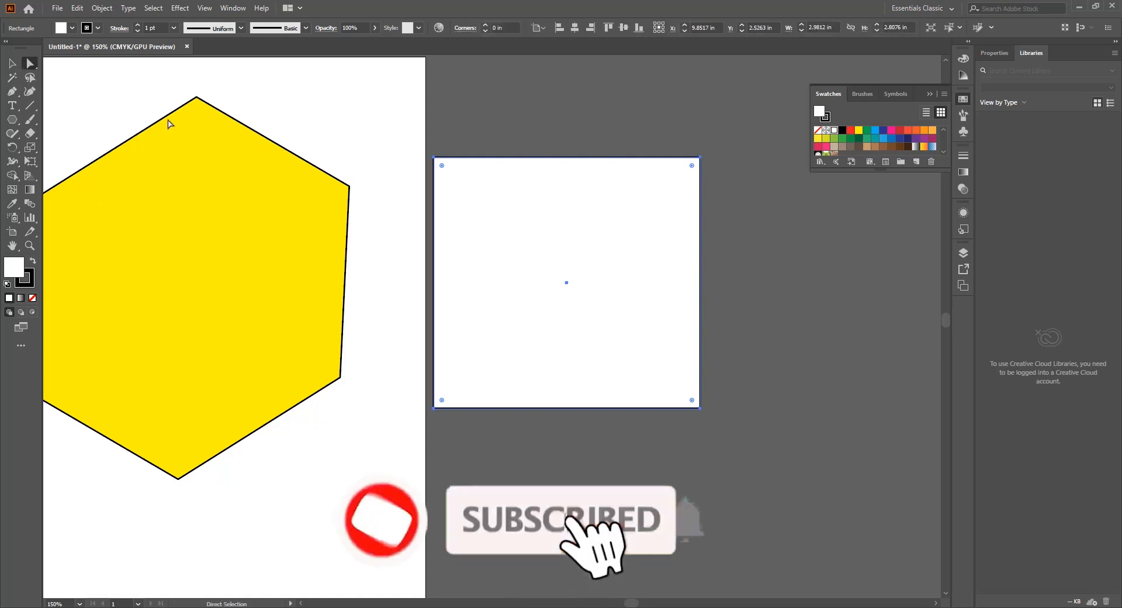
left_click(700, 158)
left_click_drag(699, 158, 756, 80)
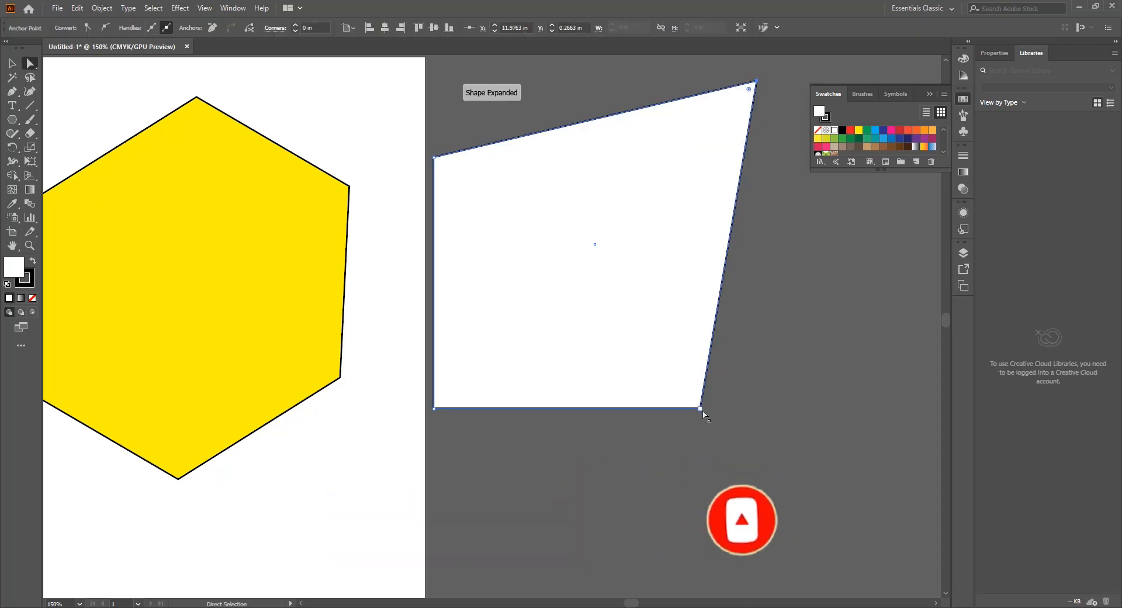
left_click_drag(700, 408, 805, 469)
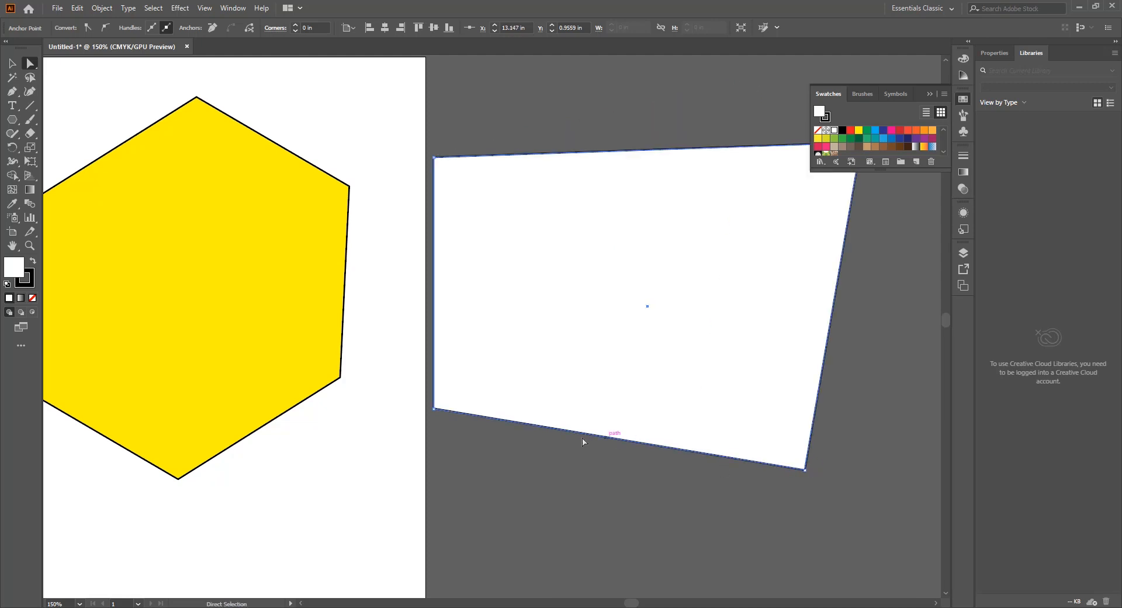
left_click(436, 407)
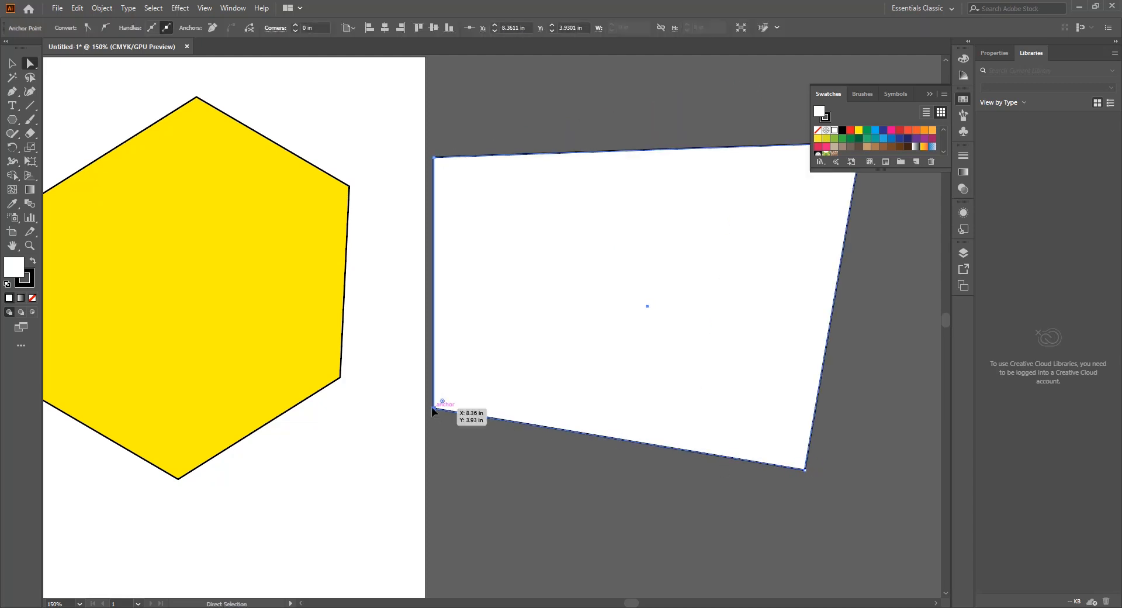
left_click_drag(433, 408, 385, 510)
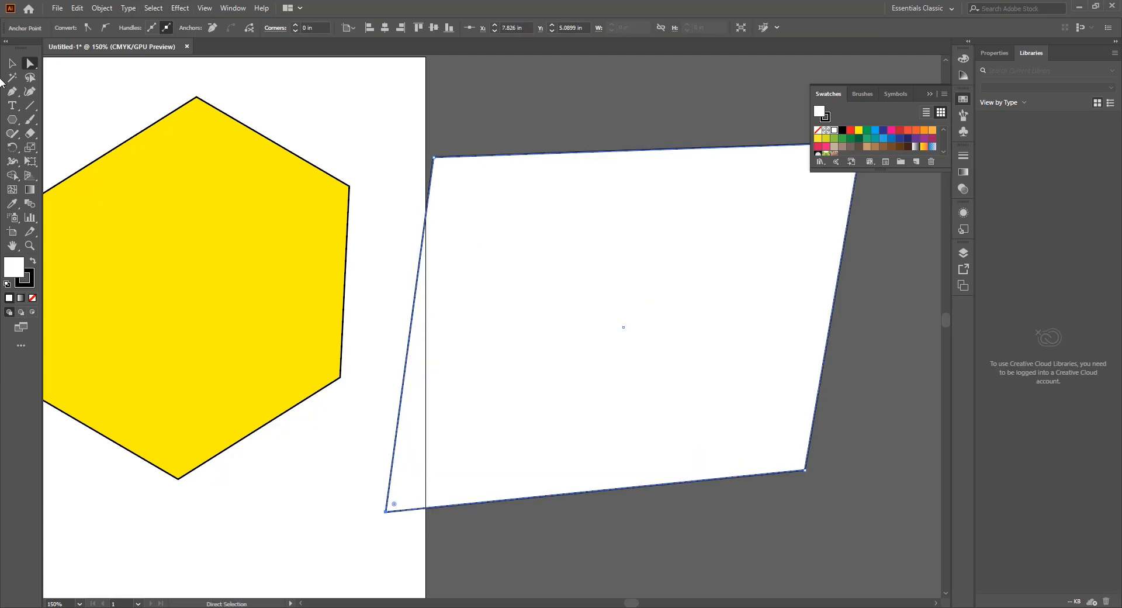
Step: Move the white quadrilateral slightly down and left, and try rounding its corners with the live corner control
left_click(12, 62)
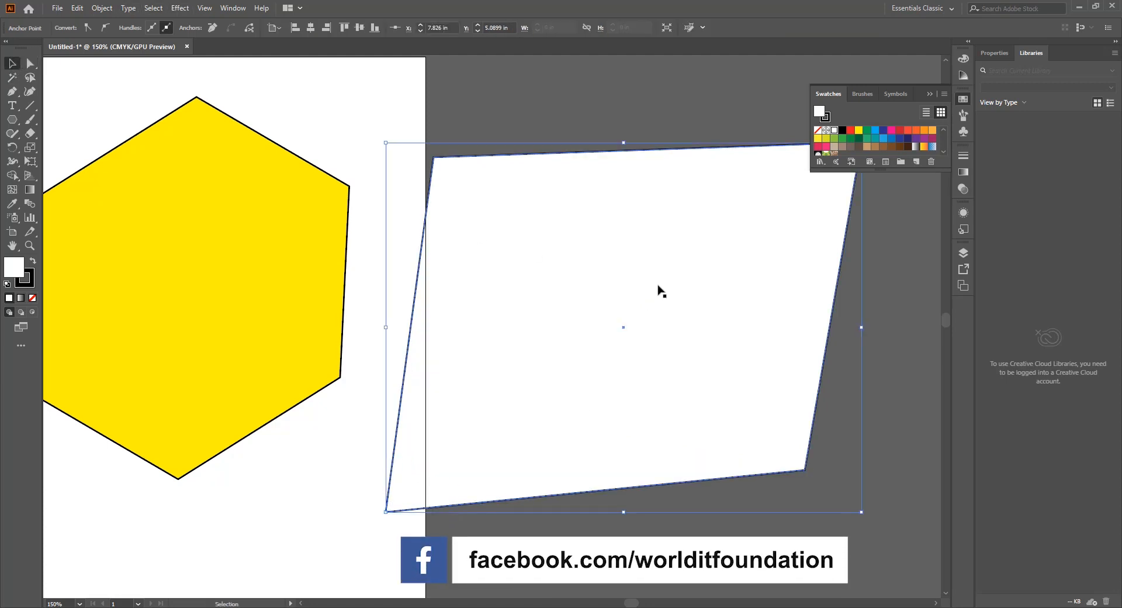
left_click_drag(576, 285, 564, 329)
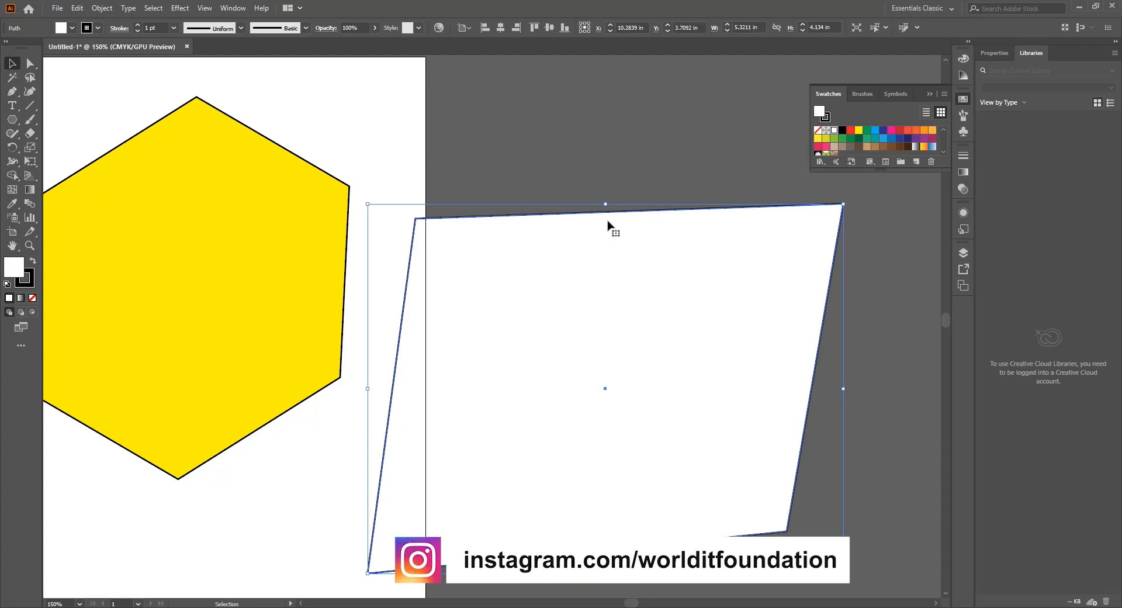
key("a")
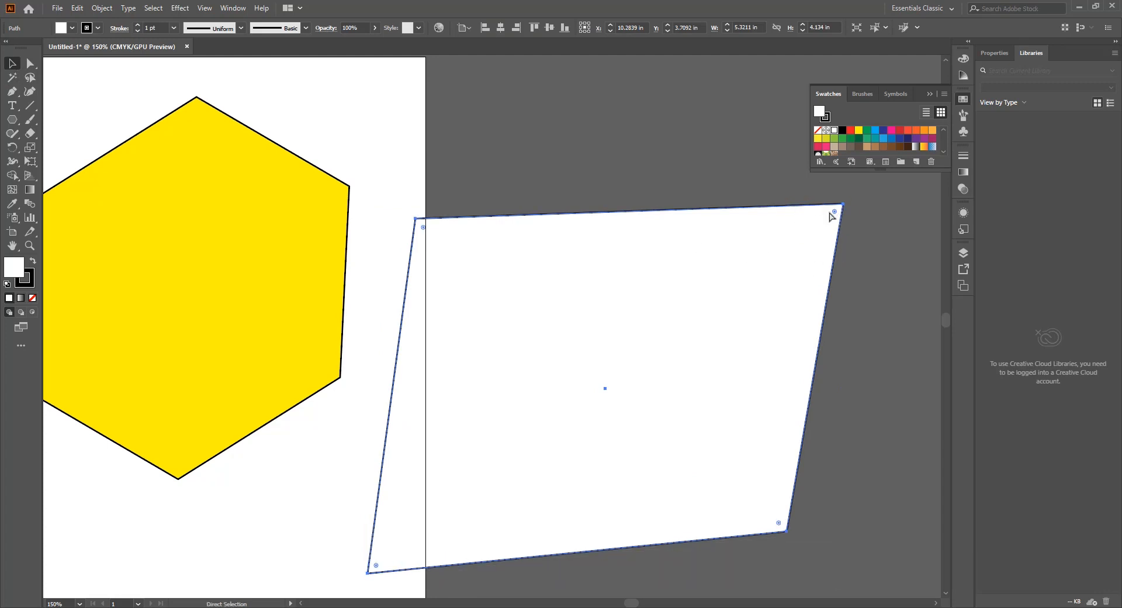
left_click_drag(833, 212, 825, 179)
left_click(752, 181)
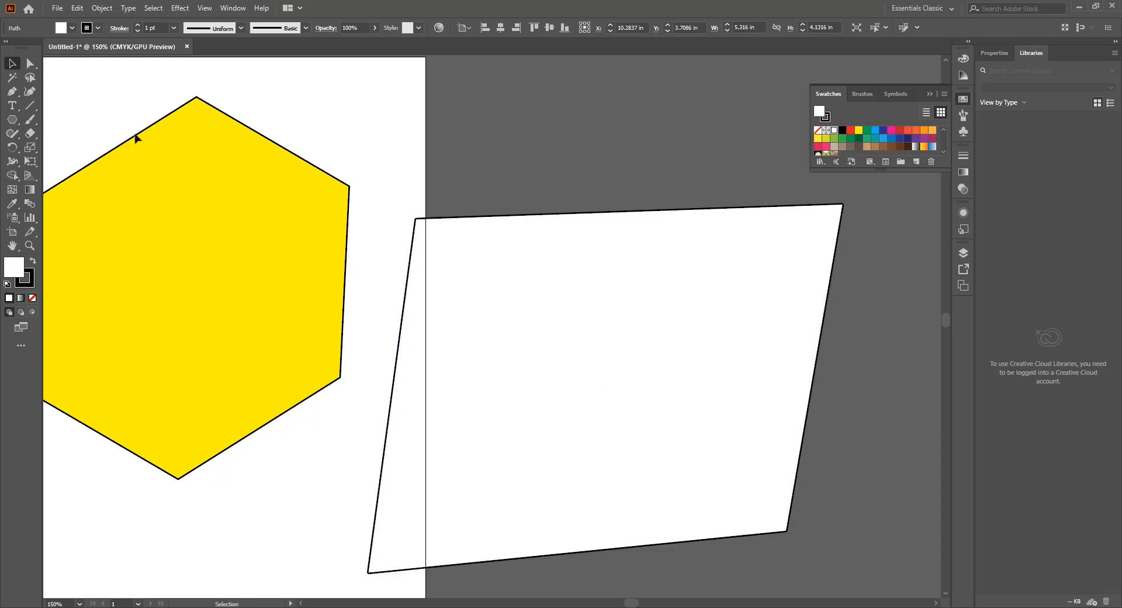
left_click(82, 190)
left_click(31, 79)
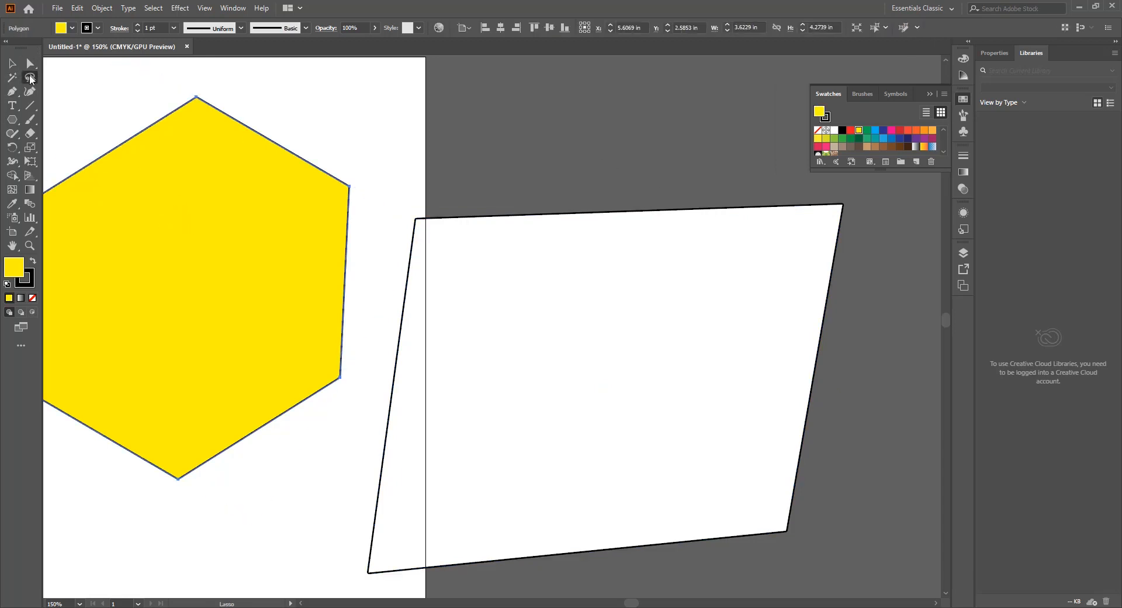
left_click(472, 223)
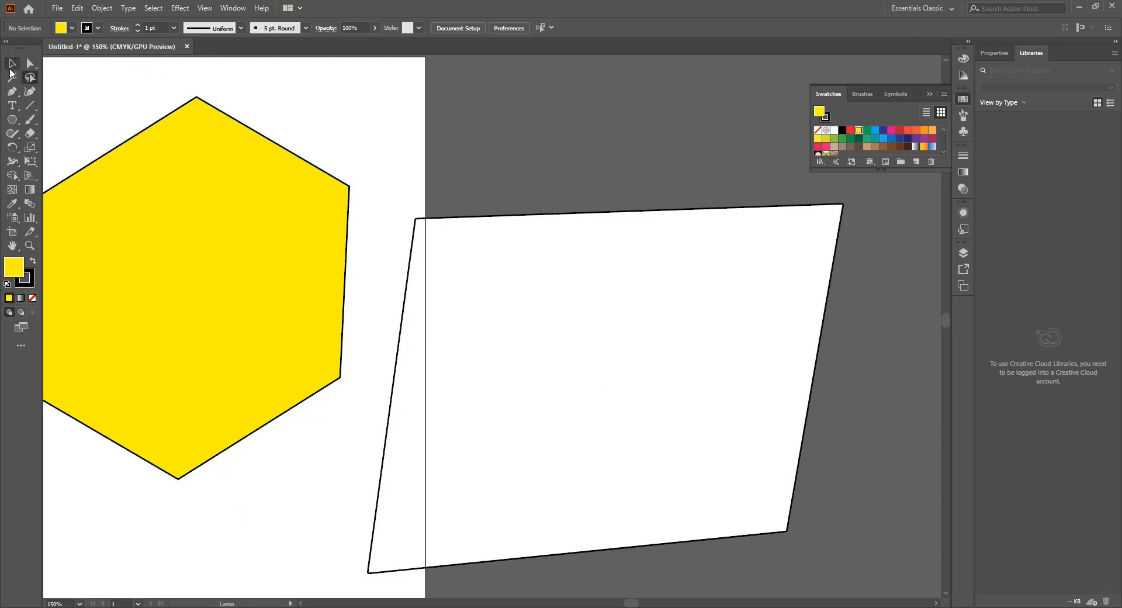
Step: Round the upper yellow hexagon's top, lower-left and lower-right corners to a radius of about 2.04 in using Direct Selection
left_click(16, 65)
left_click(209, 238)
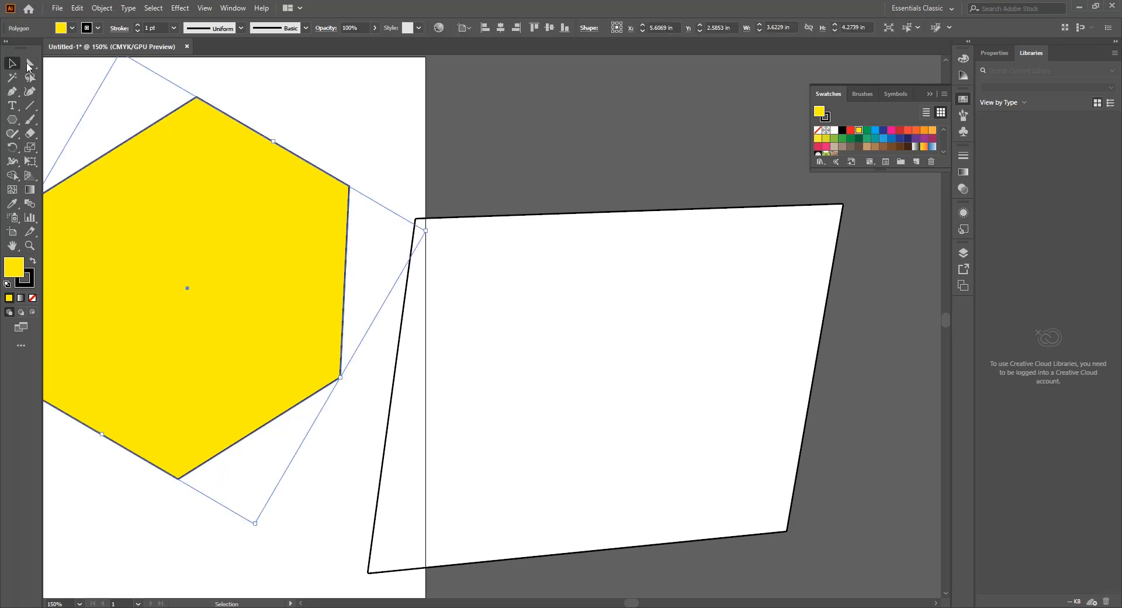
left_click(30, 64)
scroll(365, 295, "left", 3)
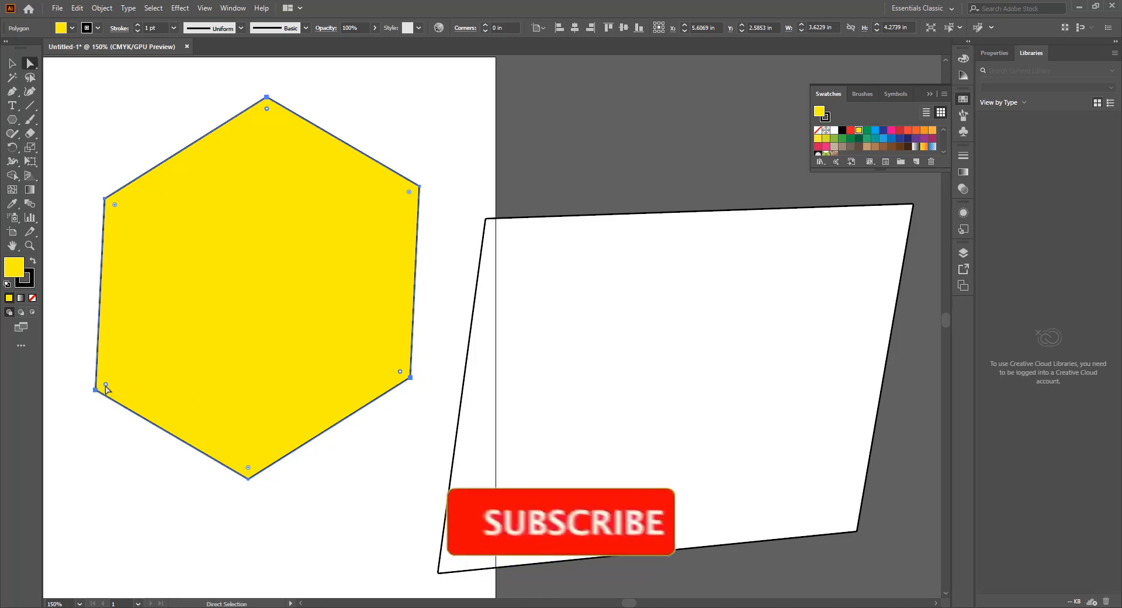
left_click_drag(106, 386, 249, 228)
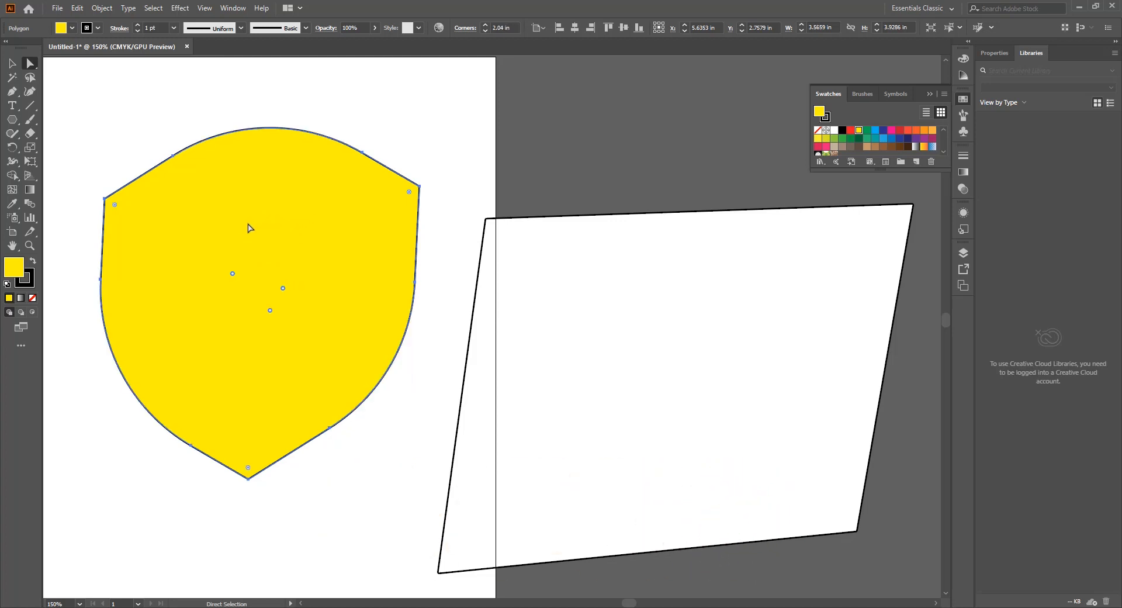